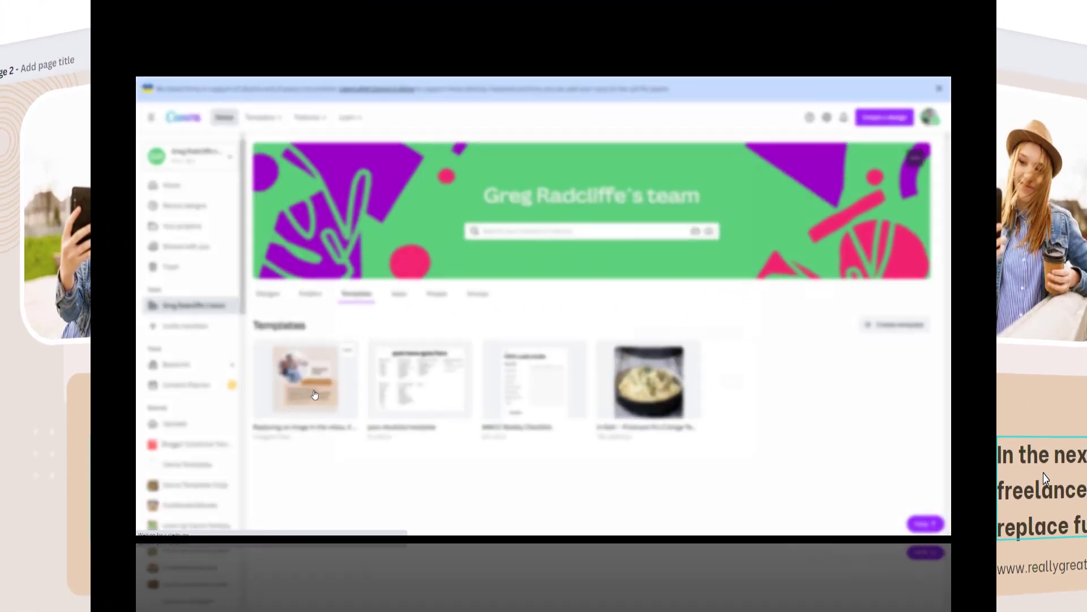
Open the "Replacing an image" template design and go to its second page with the Breaking News post.
click(412, 356)
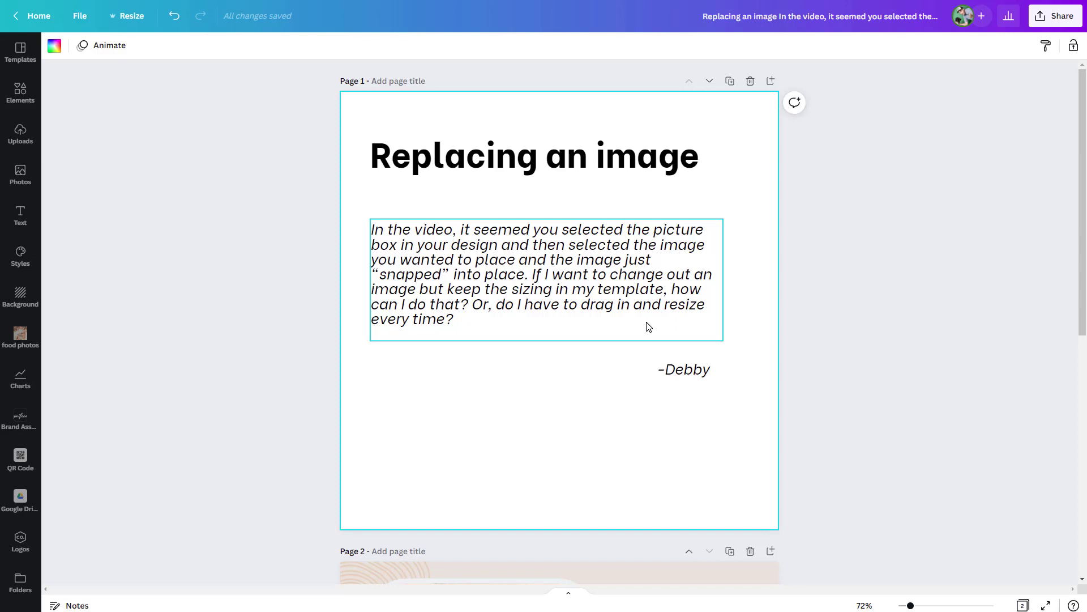
key(Escape)
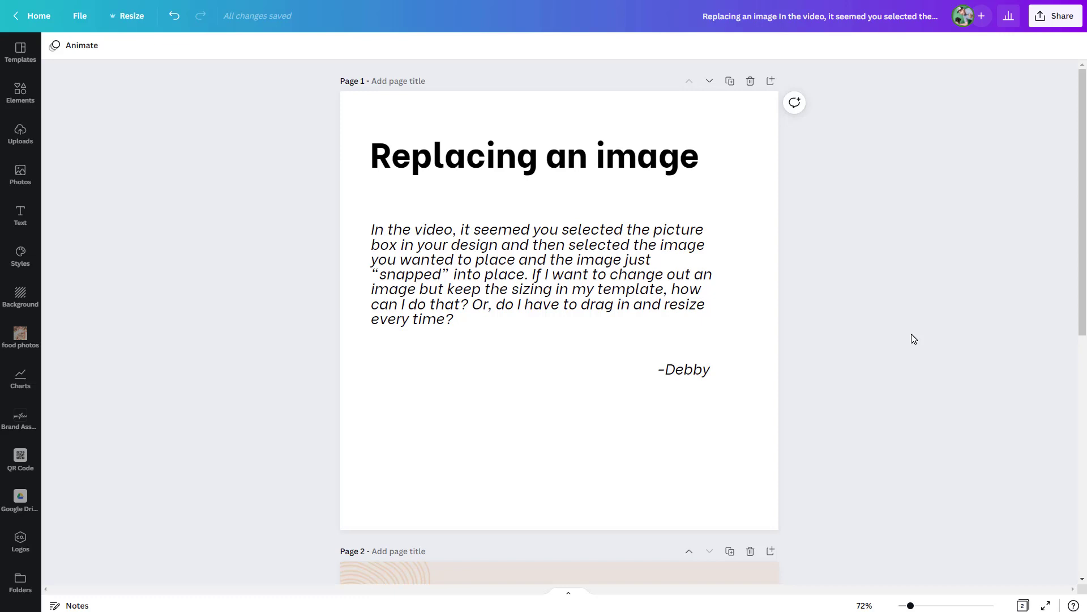
scroll(815, 350, down, 2)
scroll(817, 352, down, 7)
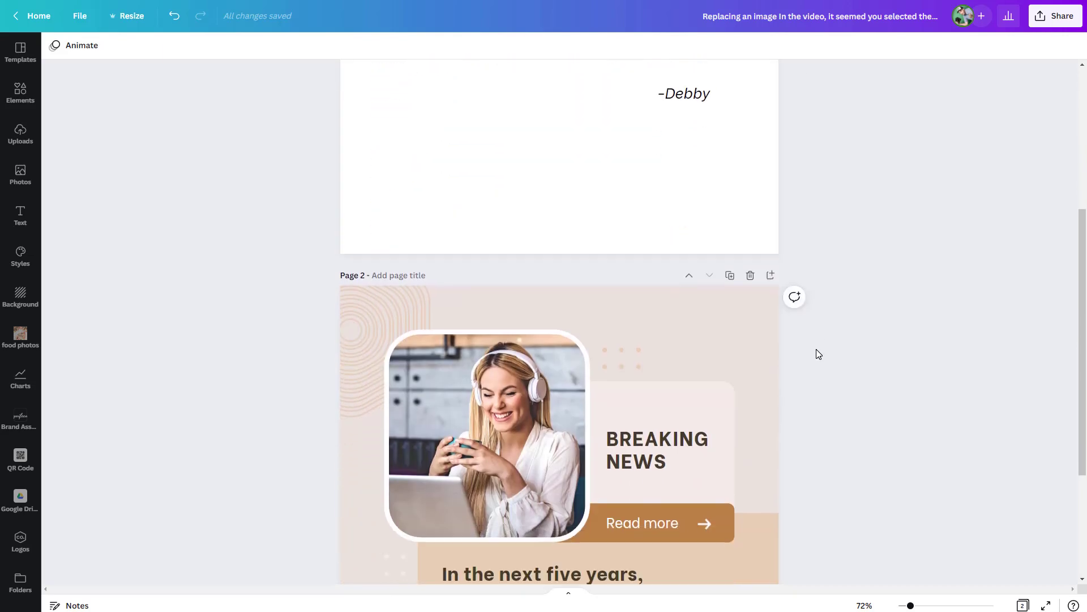
scroll(820, 345, up, 1)
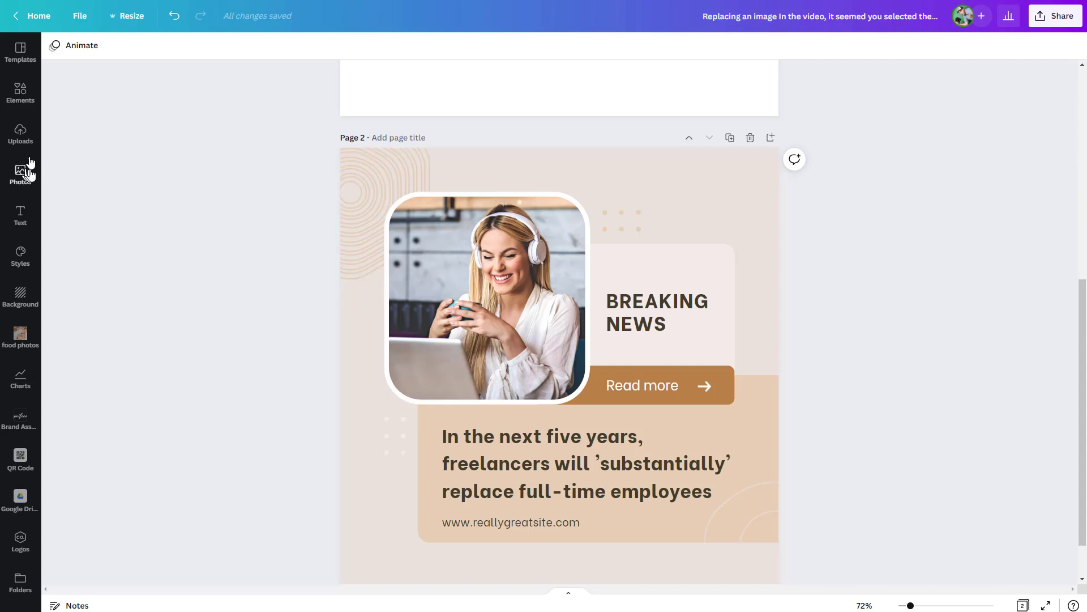
Apply the "3 Easy Ways to Minimize Burn Out" template to page 2 and switch back to the Breaking News template.
click(22, 56)
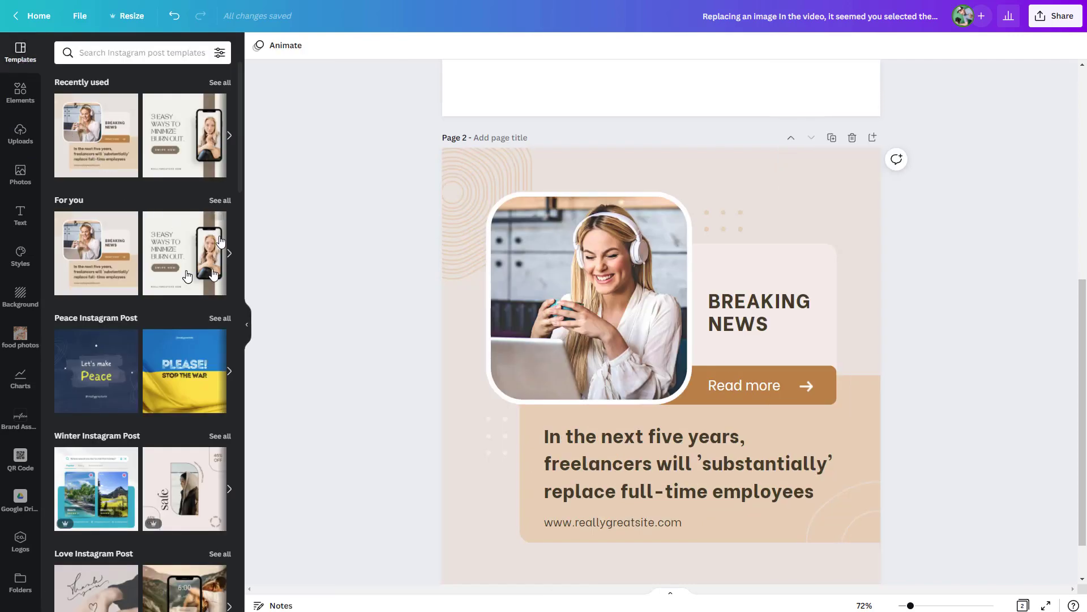
click(844, 206)
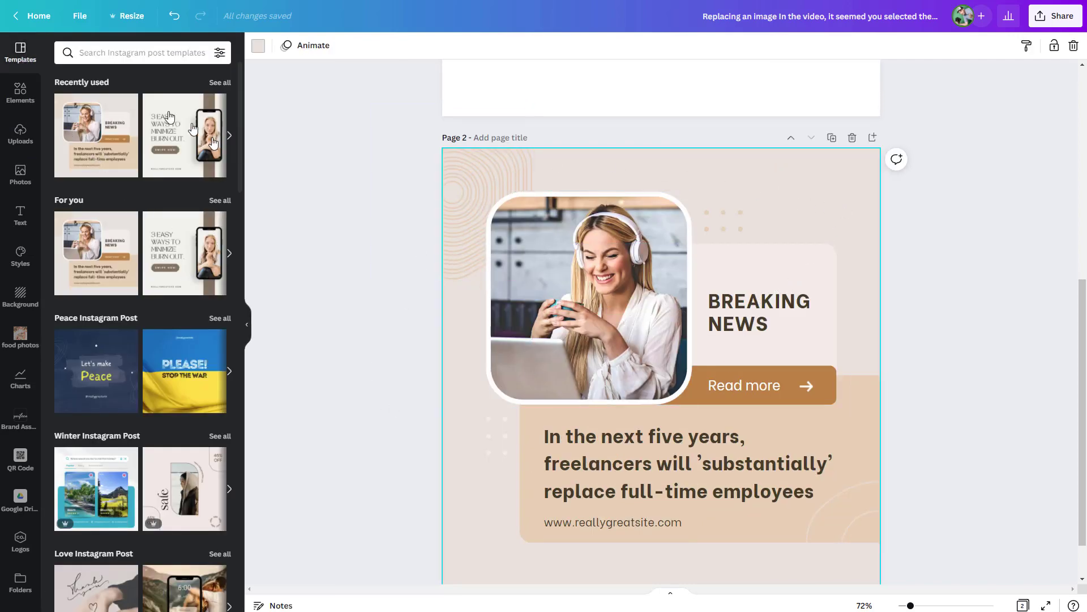
click(170, 130)
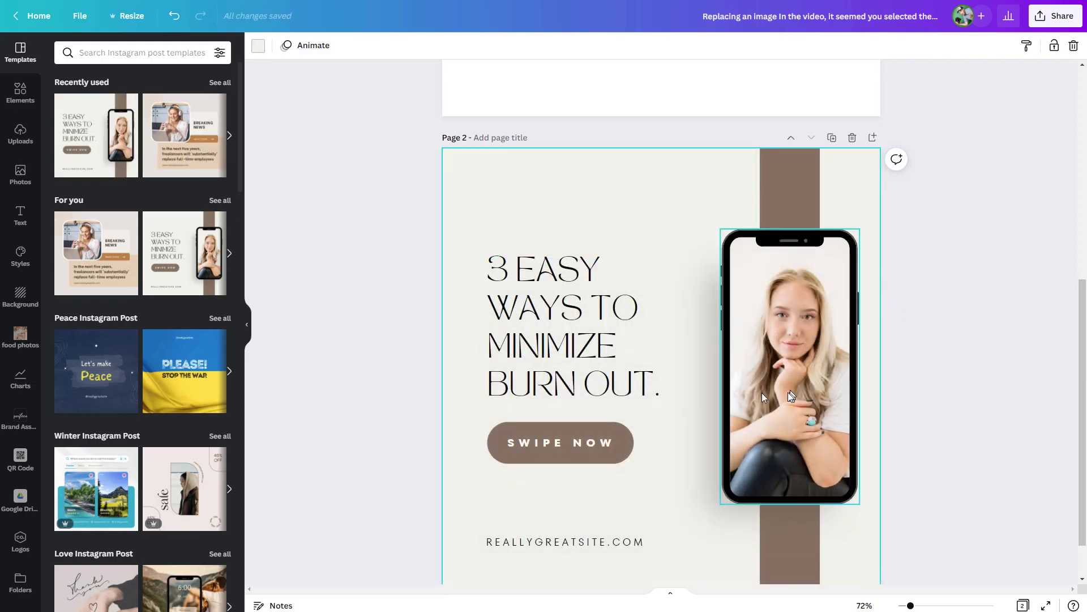
click(154, 169)
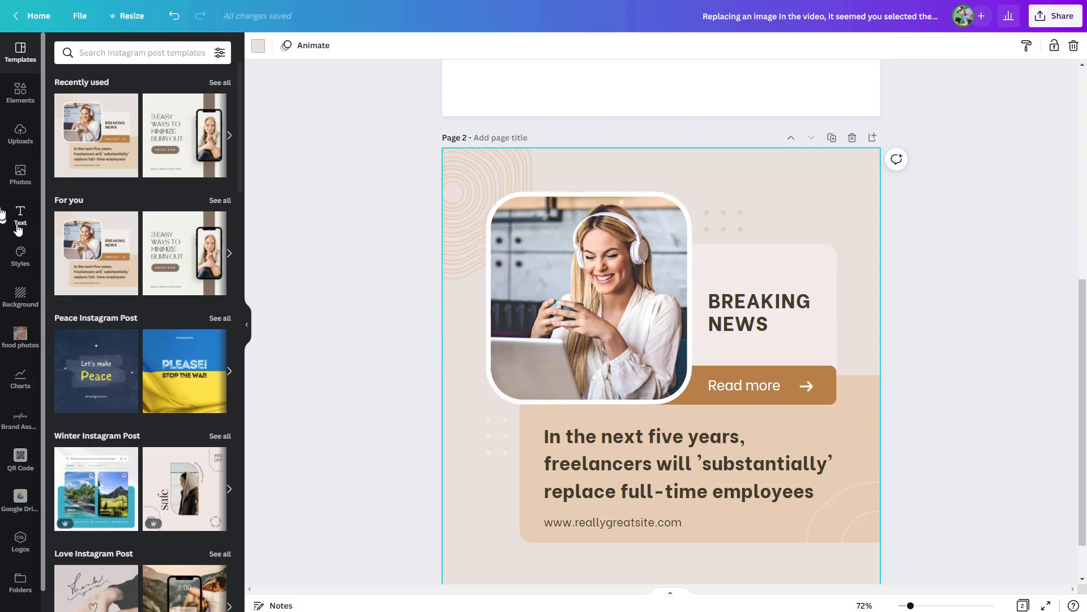
Replace the framed picture on page 2 with the influencer stock photo of a woman in a hat holding a phone.
click(17, 177)
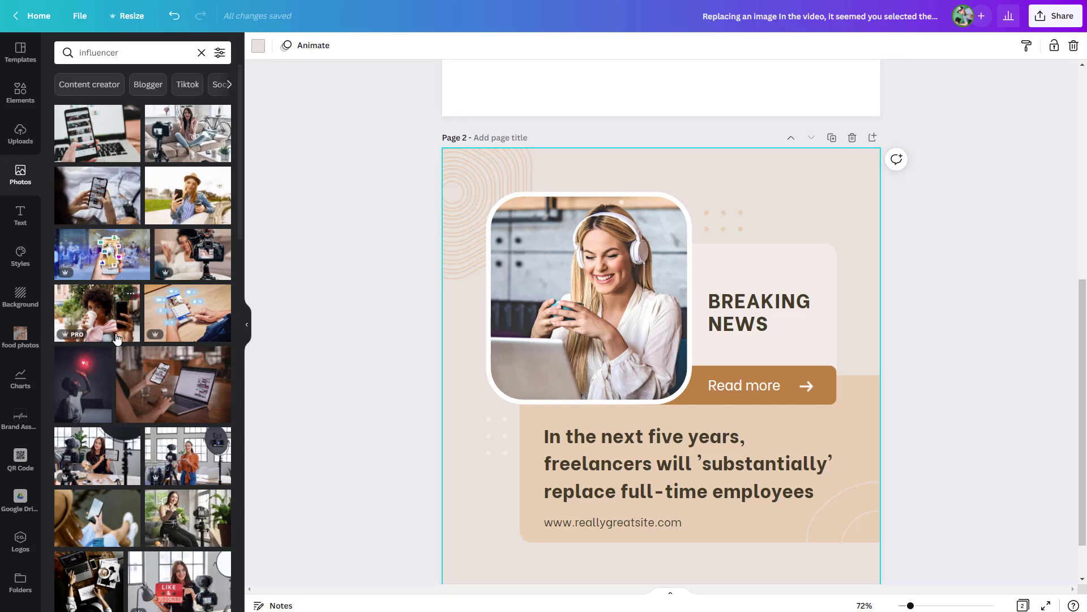
click(174, 207)
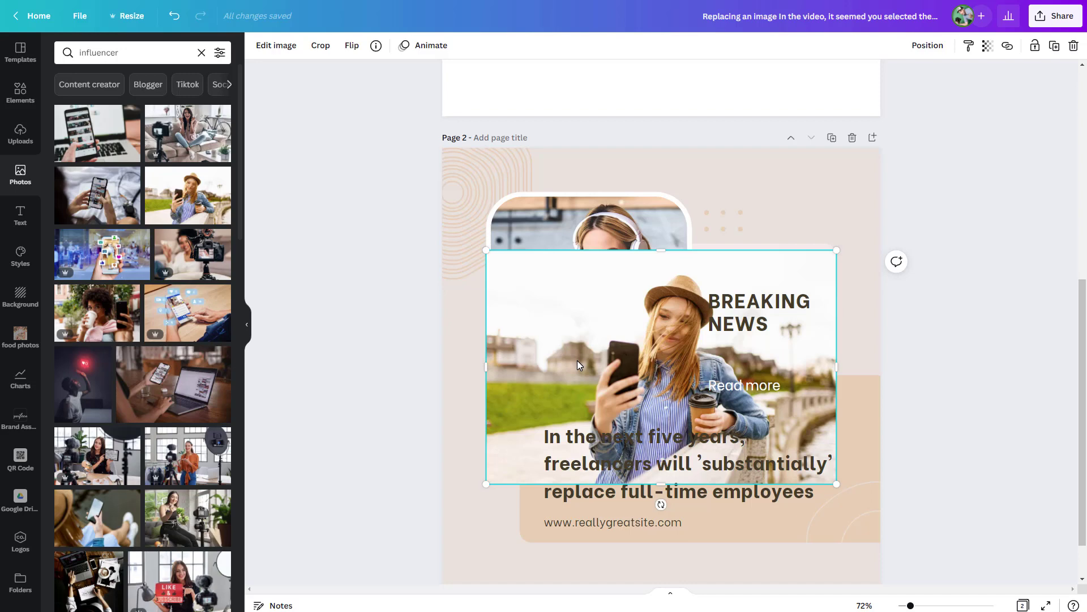
key(Delete)
drag(207, 213, 522, 270)
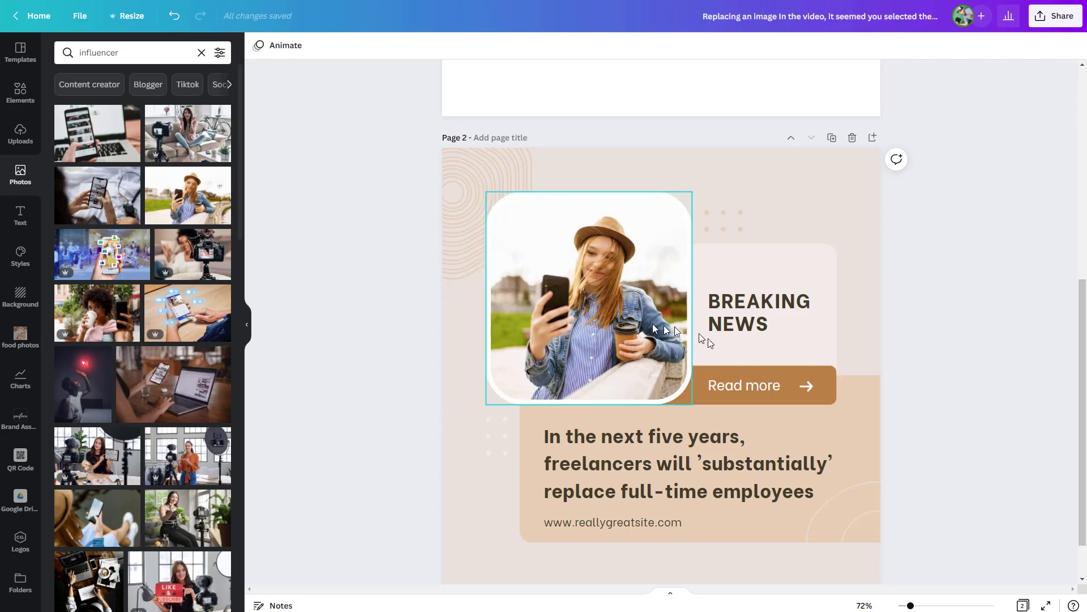
Detach the photo from its rounded frame and move it to the lower-right part of the page.
click(603, 329)
right_click(603, 329)
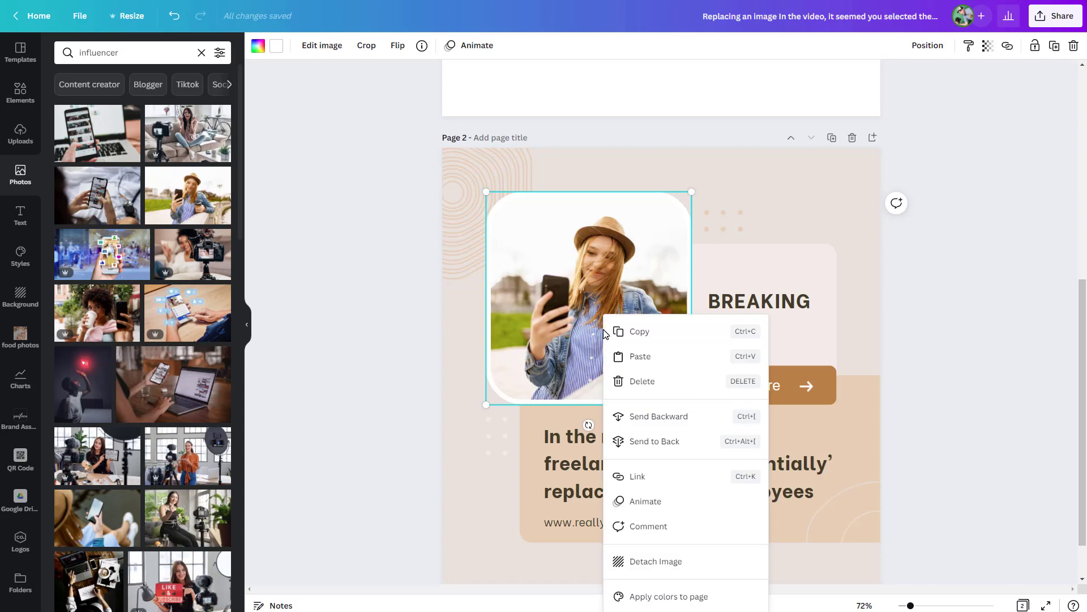
click(660, 561)
drag(613, 343, 740, 396)
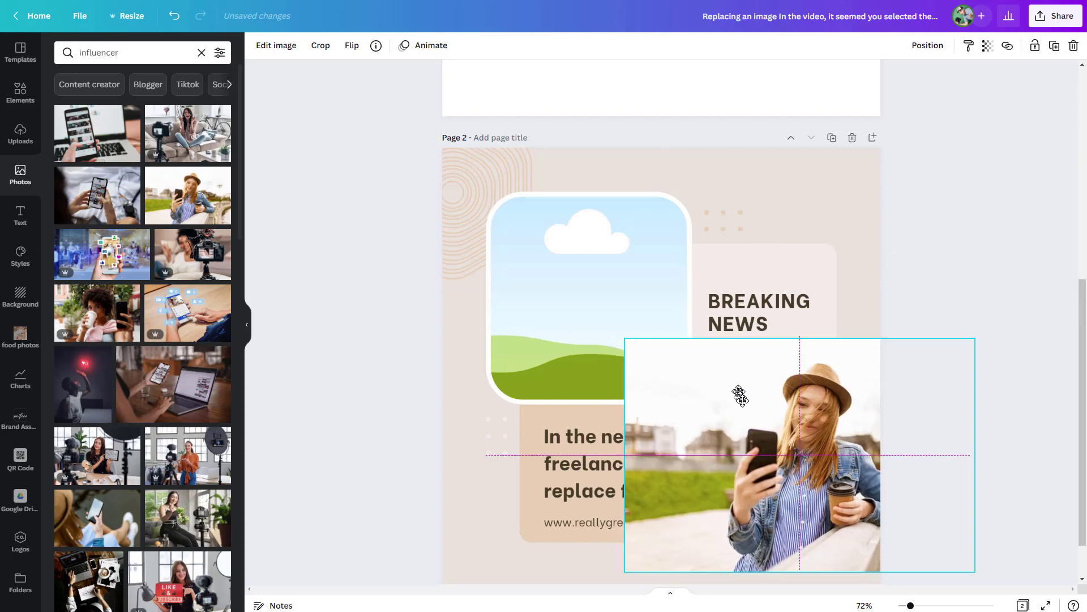
Make the empty rounded frame slightly smaller and move it up toward the page's upper-left corner.
click(572, 289)
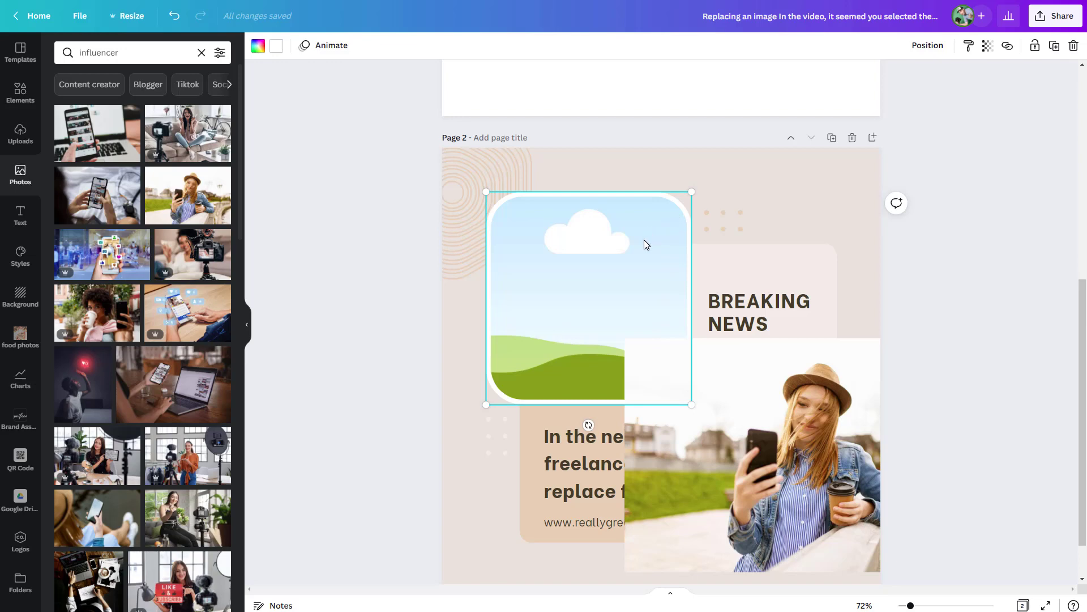
drag(692, 191, 638, 253)
drag(541, 308, 578, 248)
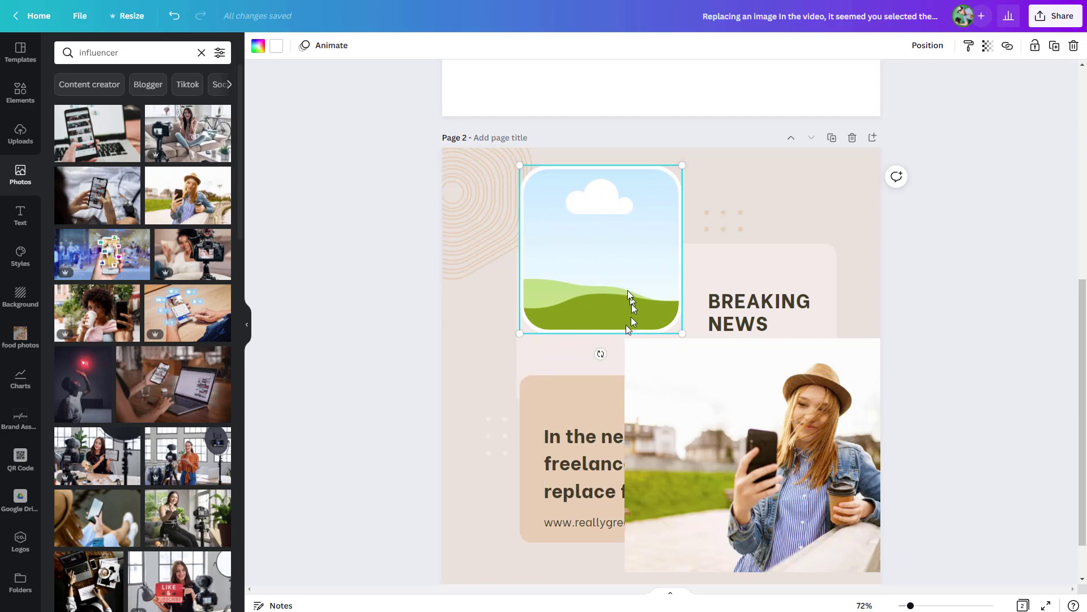
drag(559, 257, 527, 247)
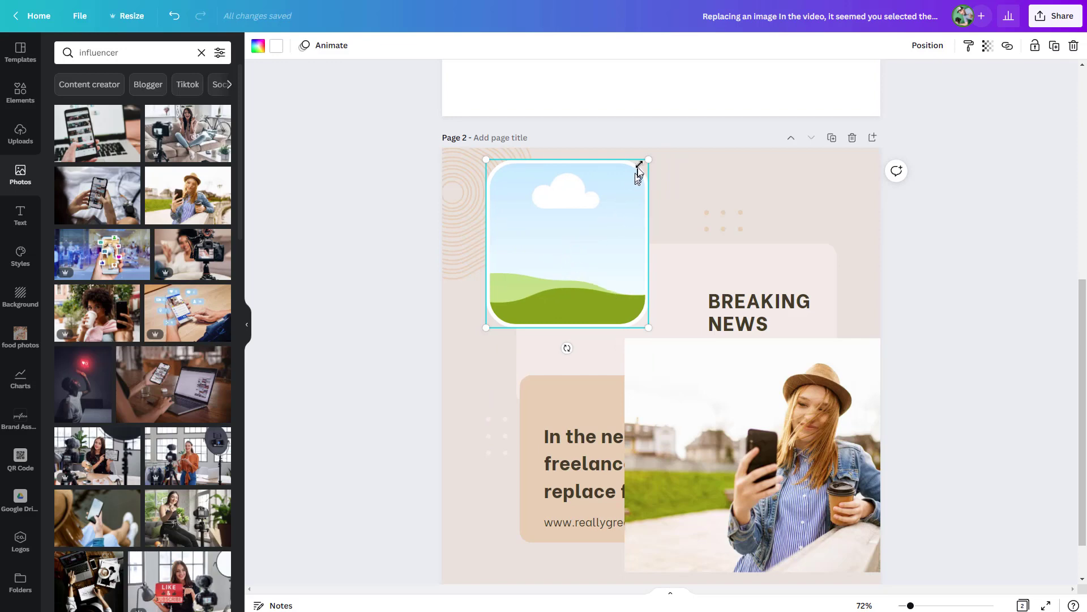
drag(646, 160, 668, 181)
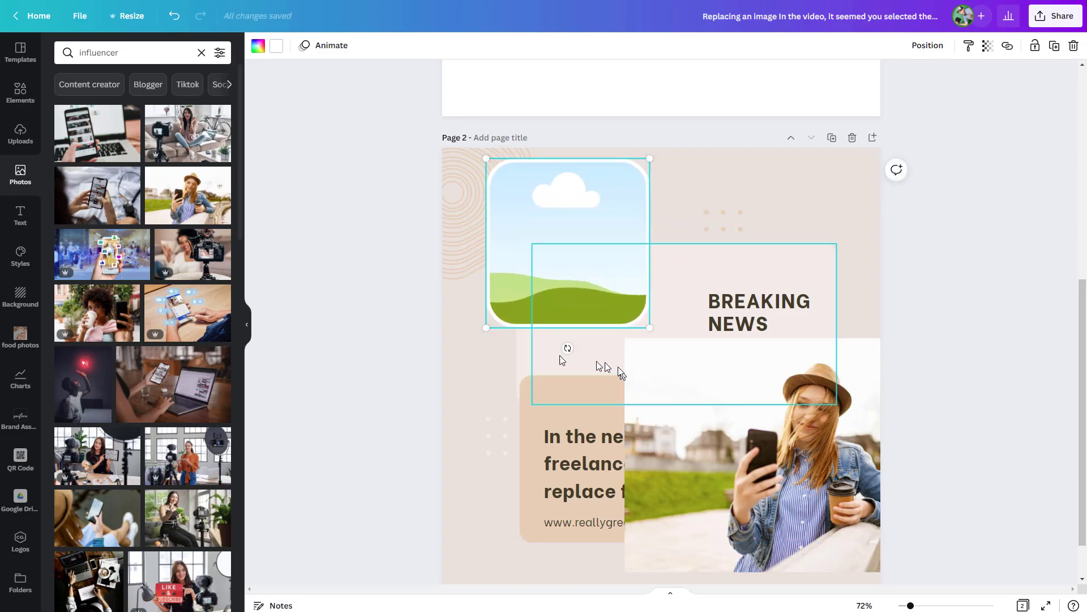
drag(486, 327, 473, 341)
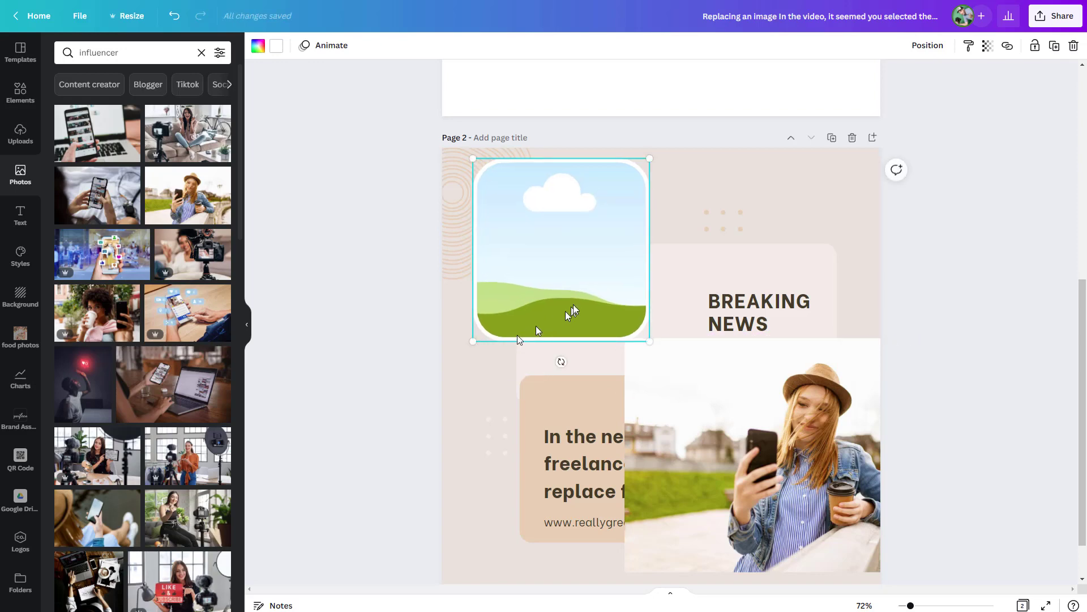
drag(648, 341, 661, 353)
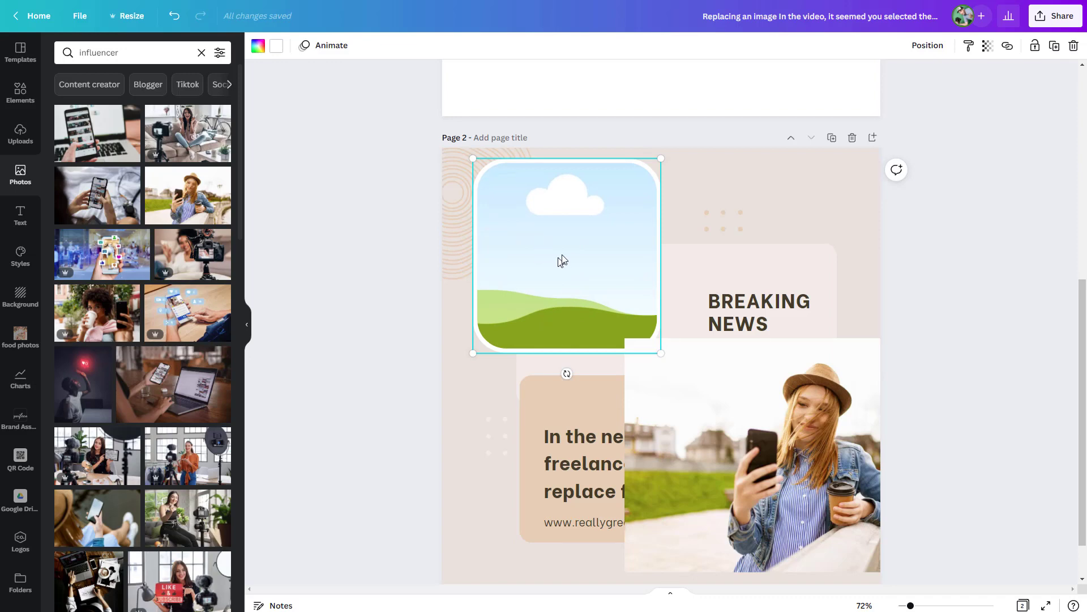
Place the detached photo back into the resized frame and check its crop area.
click(682, 396)
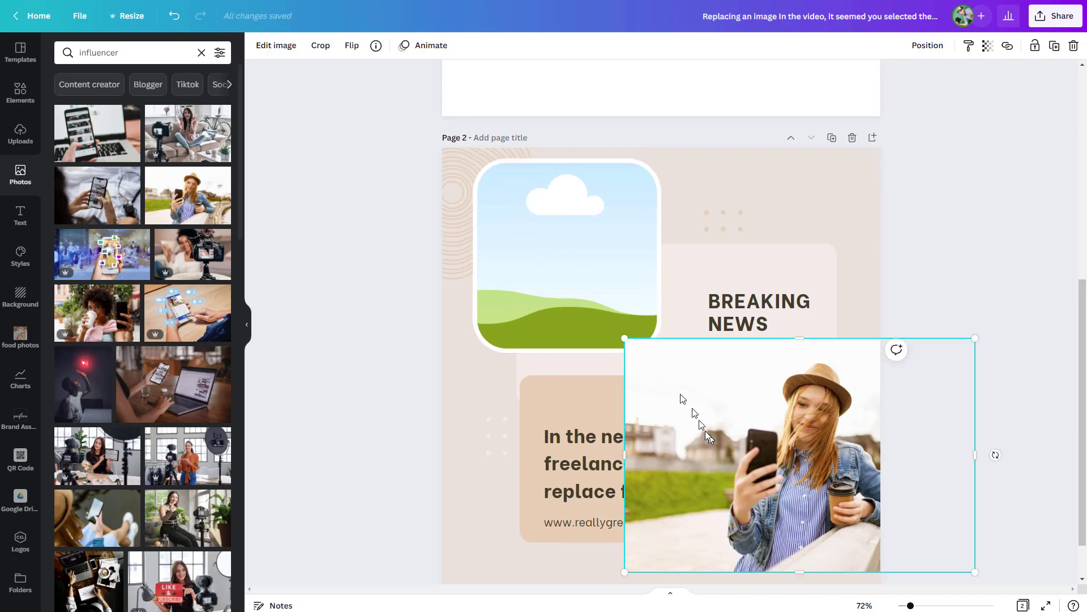
drag(682, 396, 603, 315)
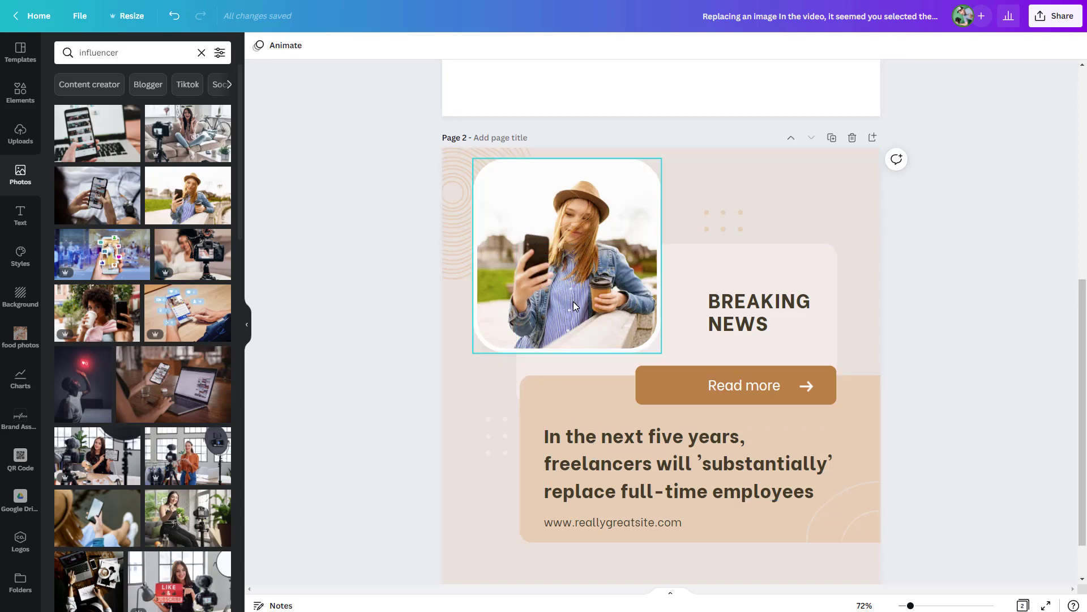
double_click(570, 272)
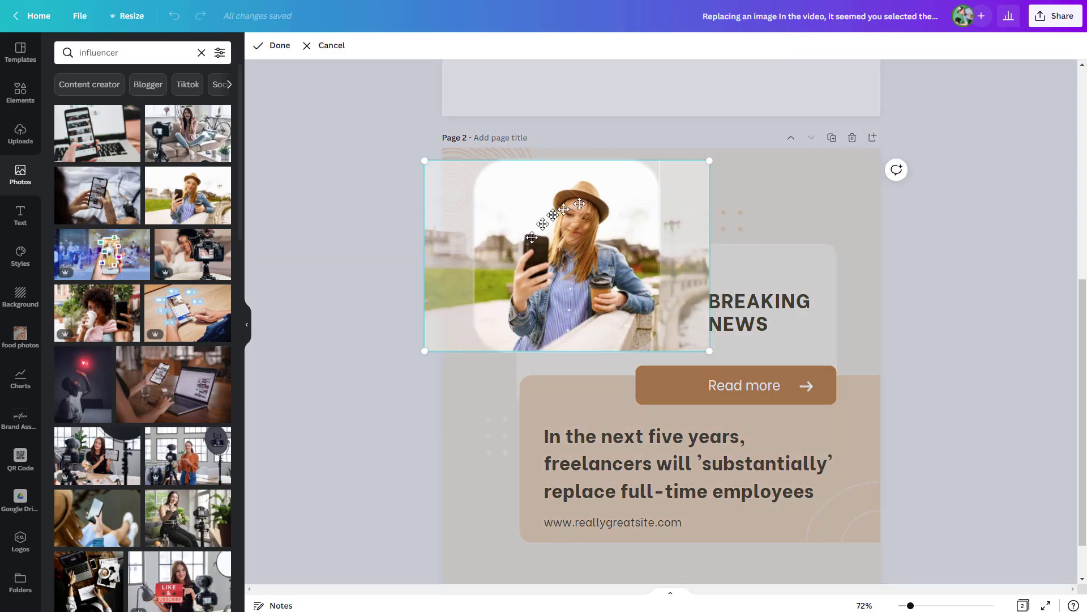
click(344, 284)
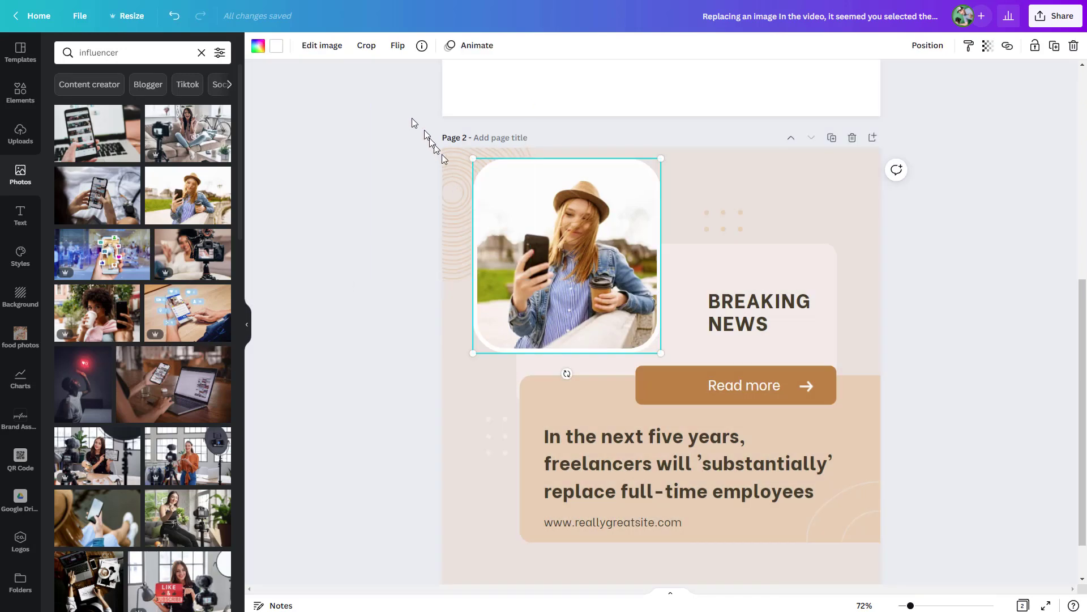
click(367, 45)
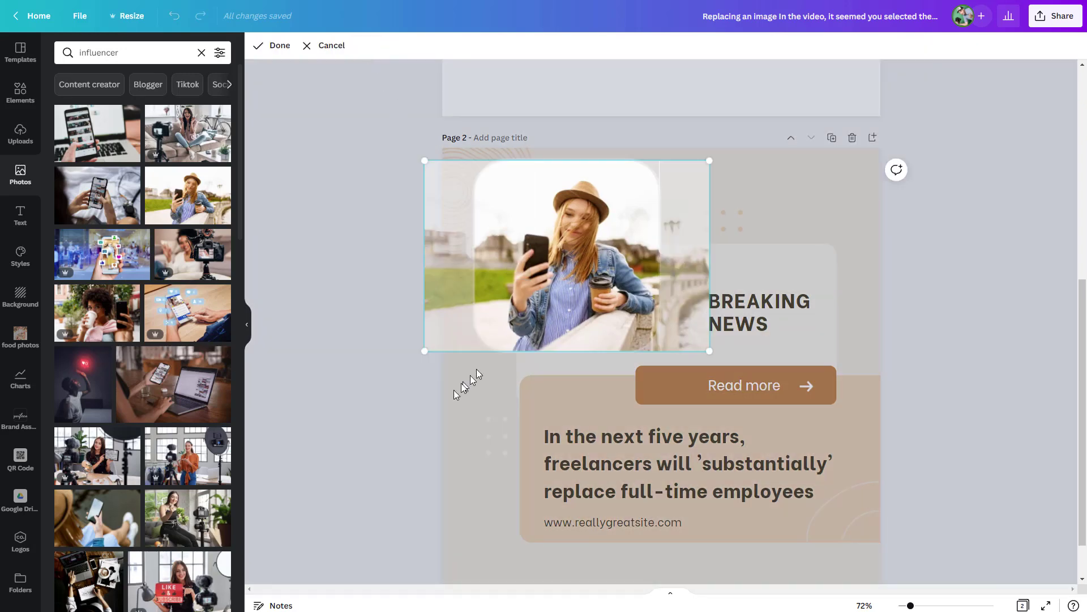
click(411, 450)
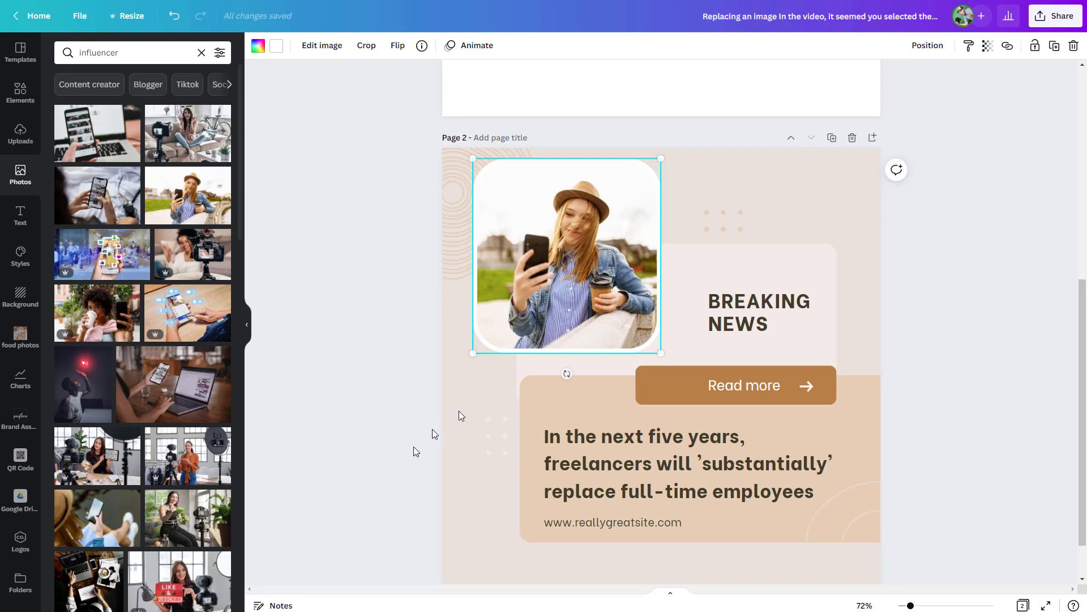
Enlarge the photo inside its frame and position it so the woman's face and hat fill the frame.
double_click(546, 280)
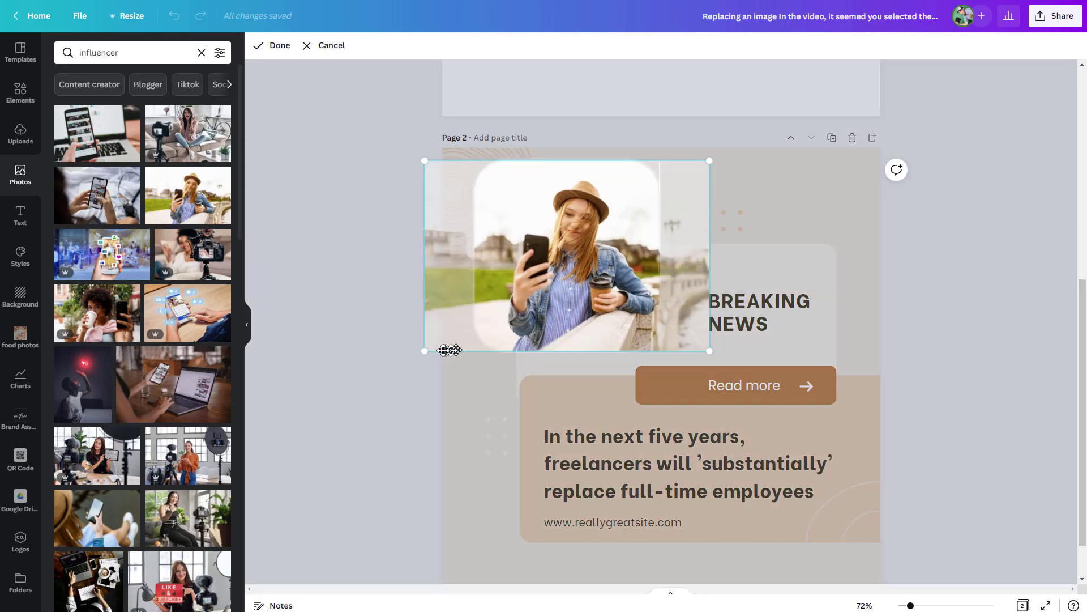
drag(428, 347, 337, 575)
drag(391, 352, 461, 315)
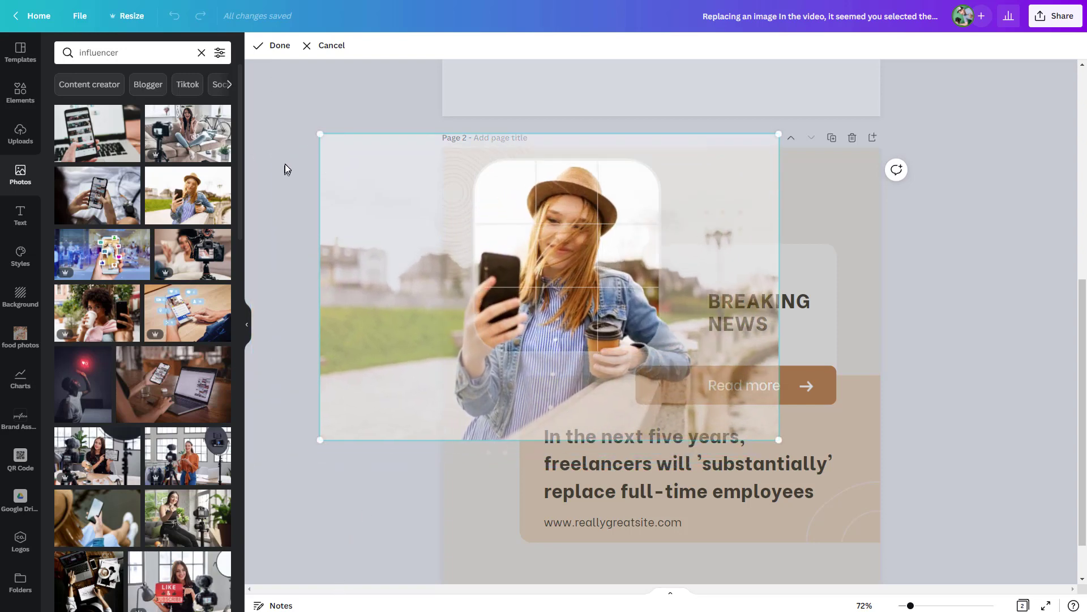
click(271, 172)
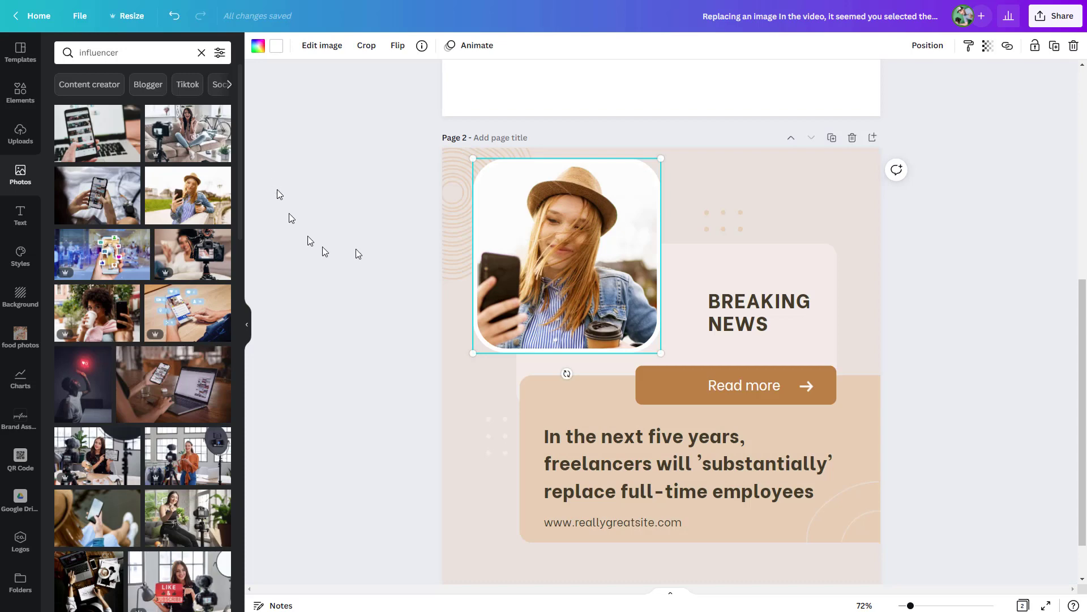
Scale the photo down inside its frame and reposition it to show the woman with her phone and coffee cup.
double_click(569, 276)
mouse_move(570, 275)
mouse_down()
mouse_move(557, 287)
mouse_move(582, 273)
mouse_up()
drag(328, 441, 440, 367)
drag(529, 293, 487, 312)
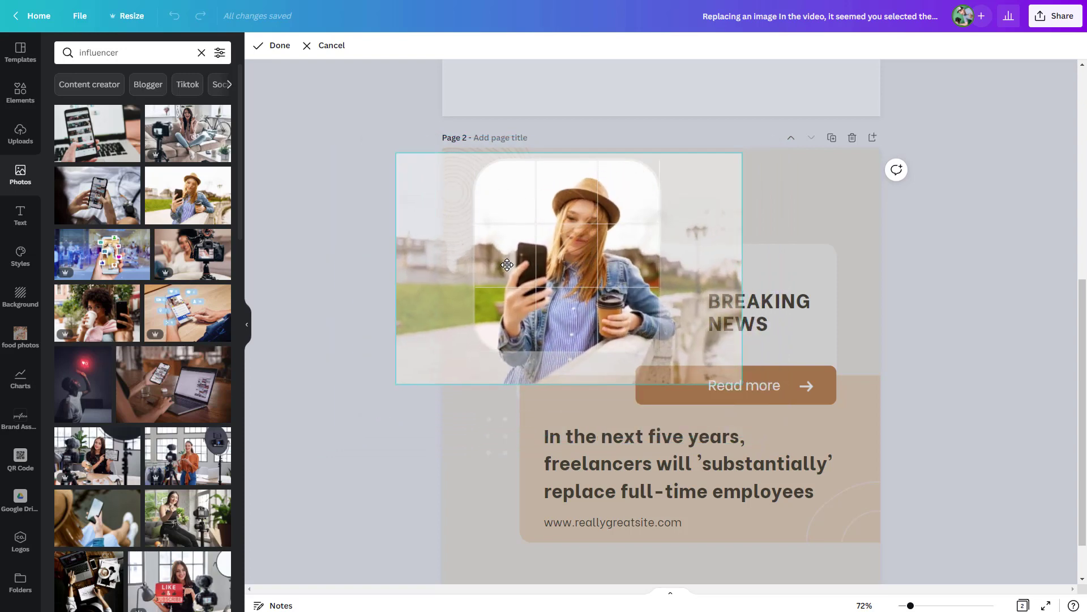
click(371, 299)
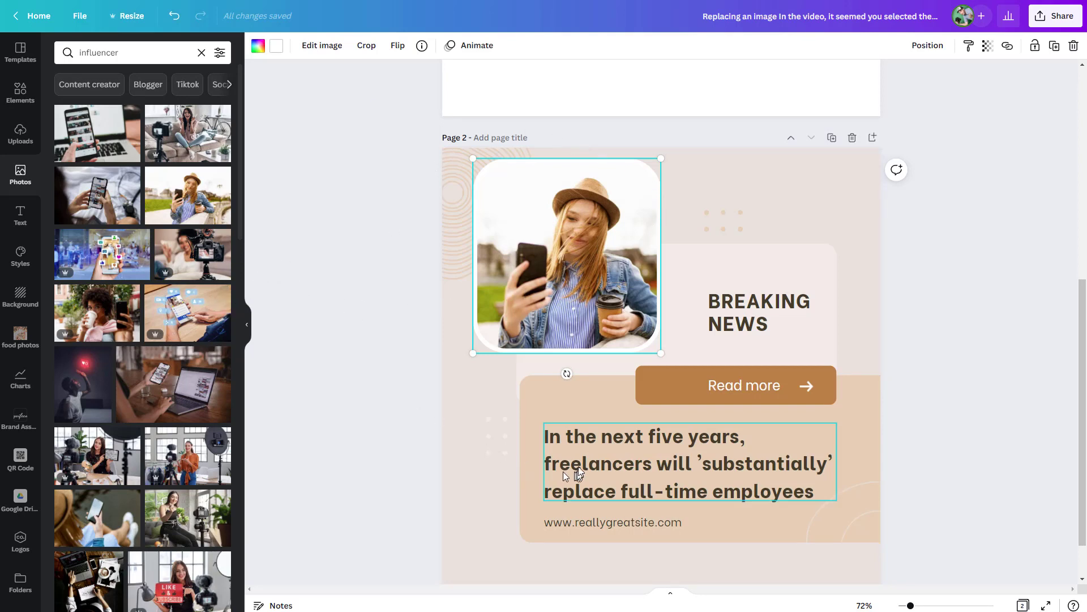
click(431, 431)
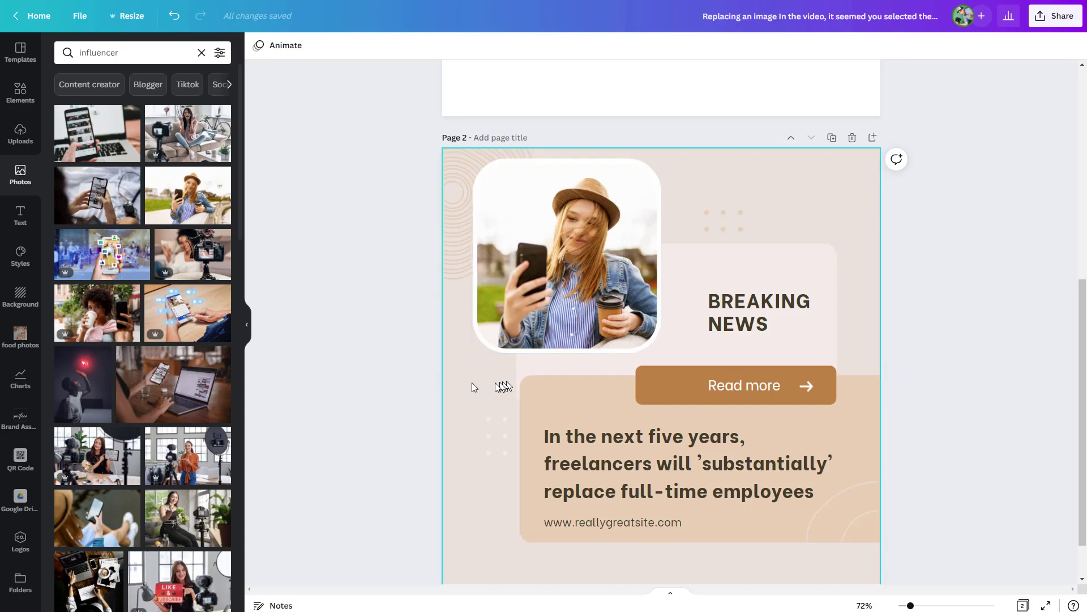
Replace the framed photo with the one of a waving woman behind a camera and shift it right within the frame.
drag(200, 290, 515, 264)
drag(175, 249, 521, 235)
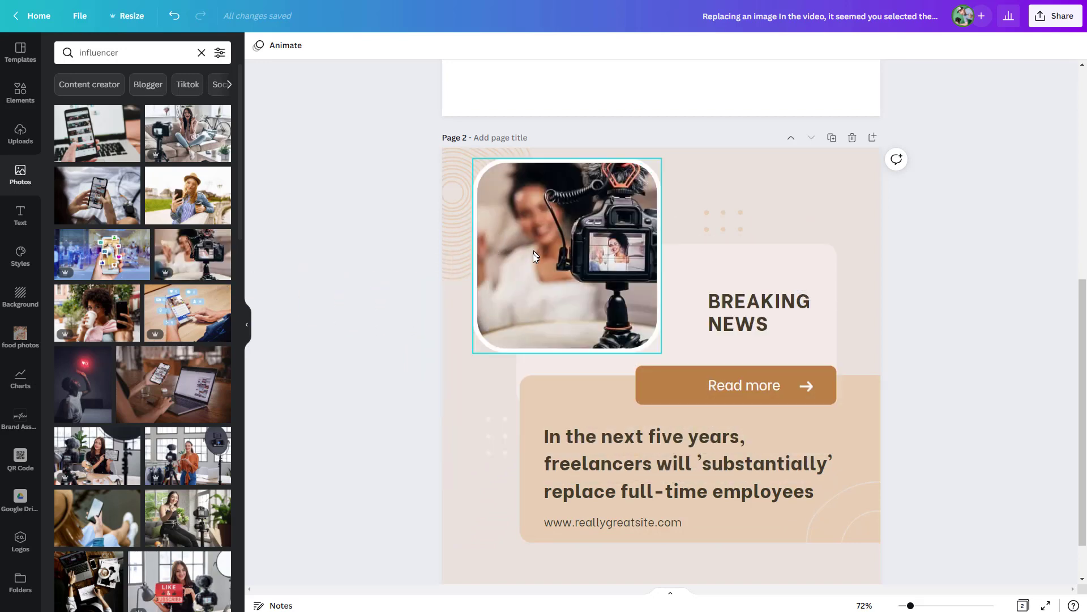
double_click(533, 257)
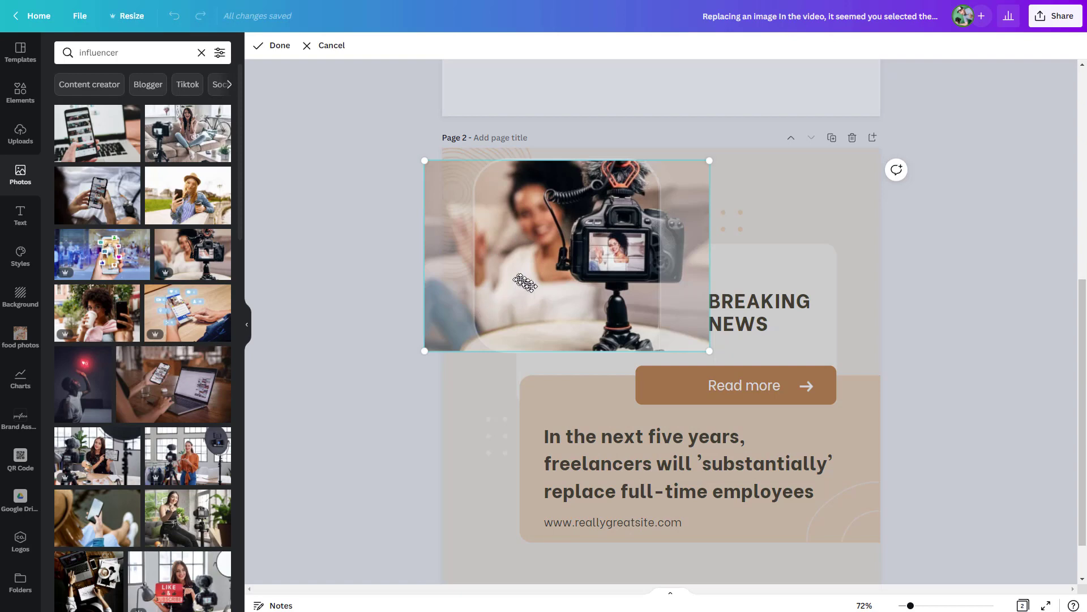
drag(525, 282, 552, 301)
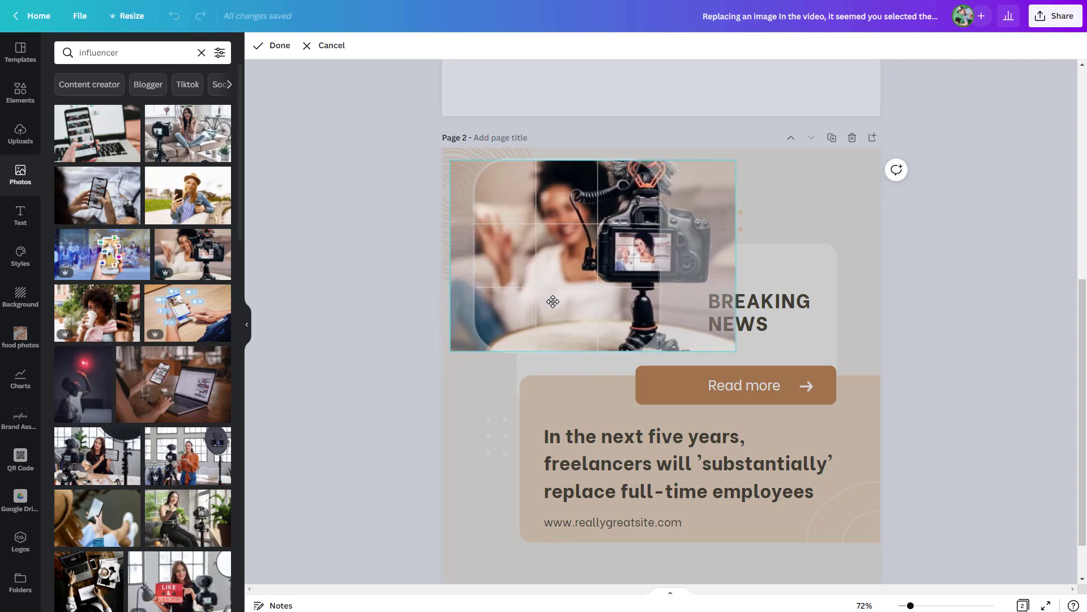
click(363, 387)
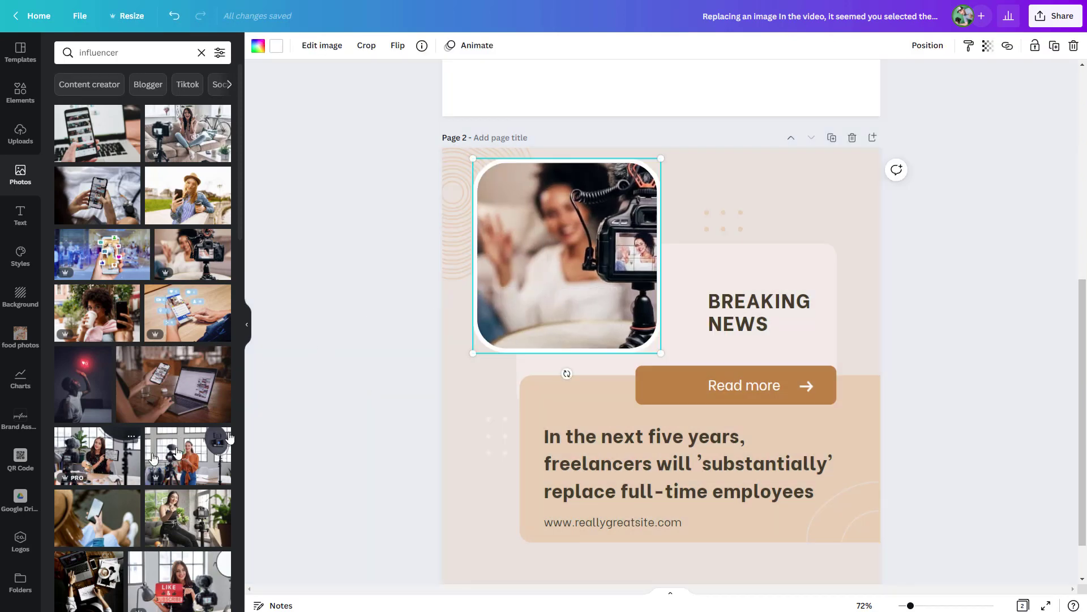
Replace the framed photo on page 2 with the woman holding a tablet, then enlarge and reposition it within the frame.
drag(136, 455, 503, 340)
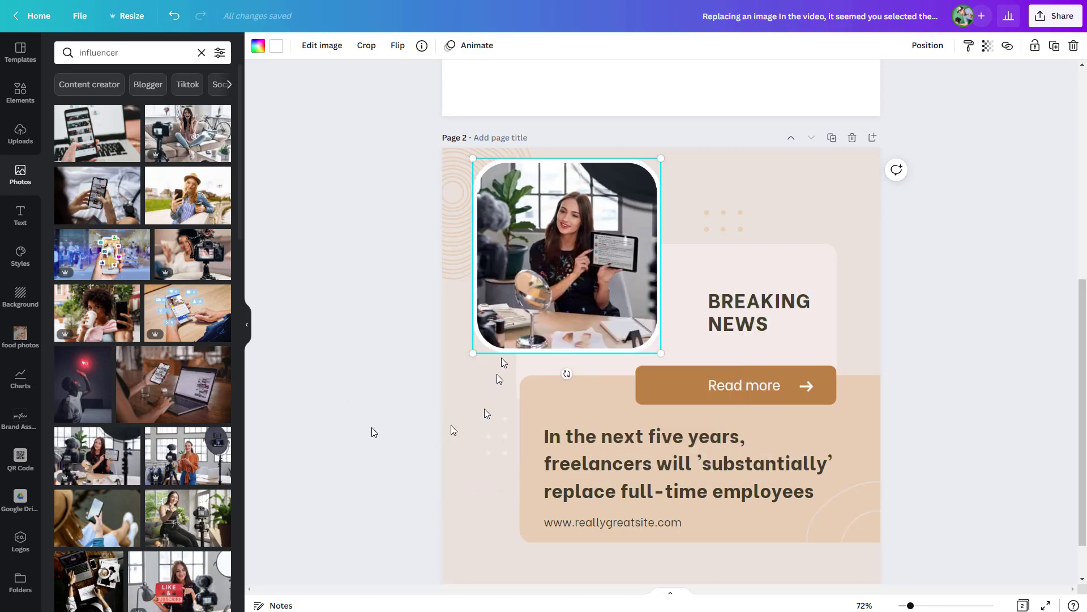
double_click(558, 283)
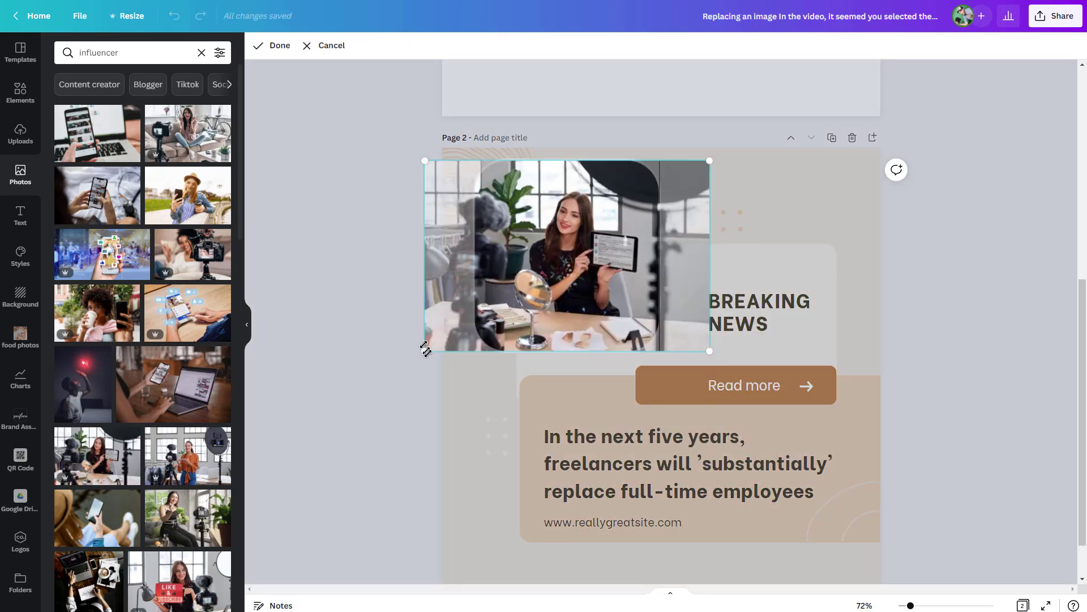
drag(425, 349, 352, 429)
drag(407, 317, 452, 313)
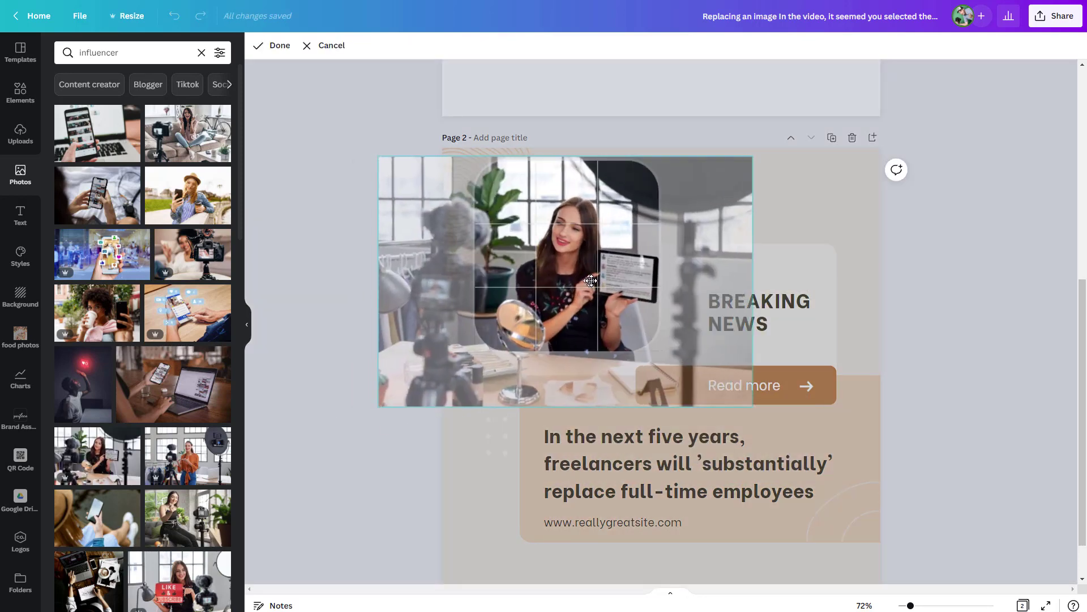
click(365, 525)
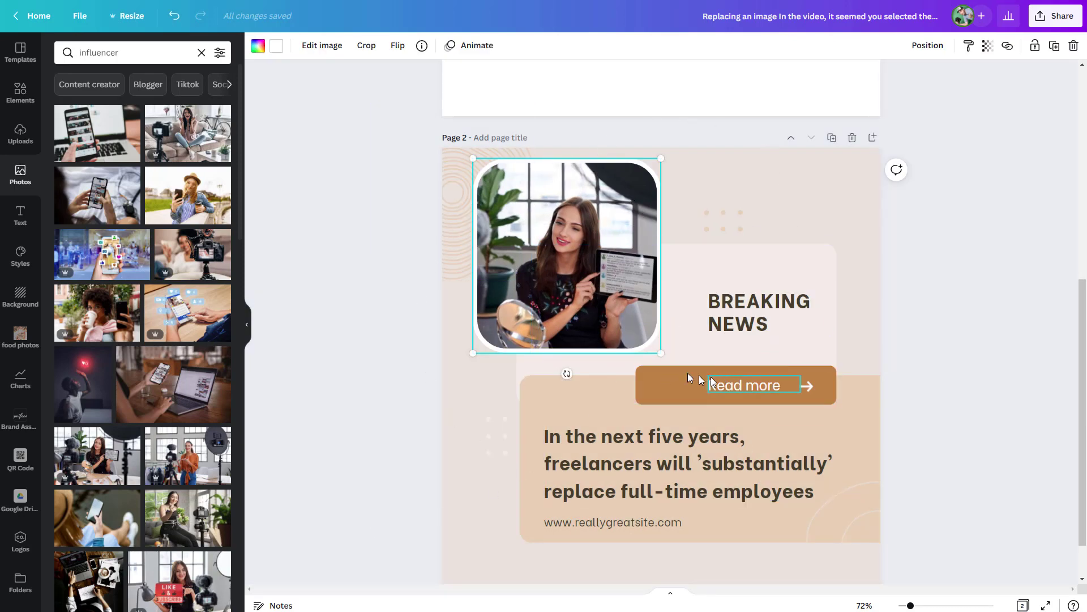
Enlarge the photo frame on page 2 and move it so its lower edge aligns with the Read more banner.
drag(481, 359, 436, 412)
drag(559, 309, 569, 299)
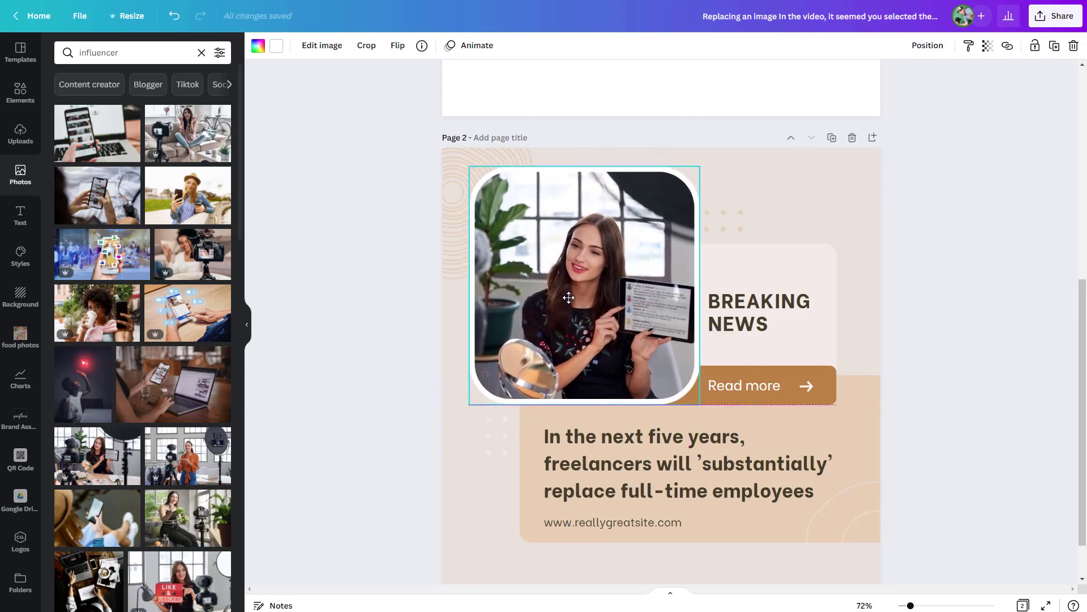
click(378, 479)
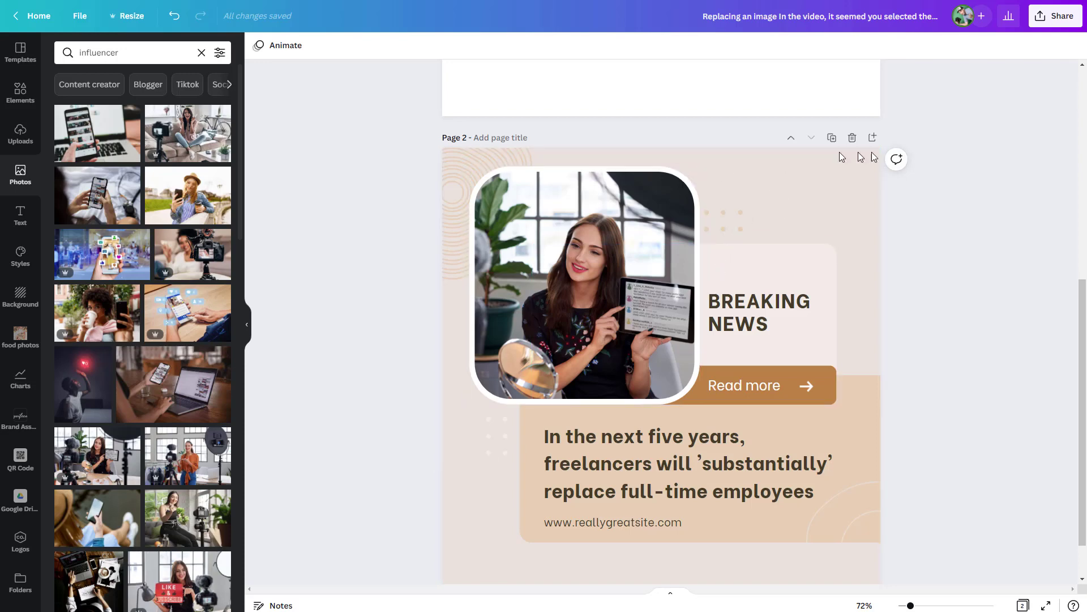
Duplicate page 2 and detach the photo from its frame on the new page.
click(831, 139)
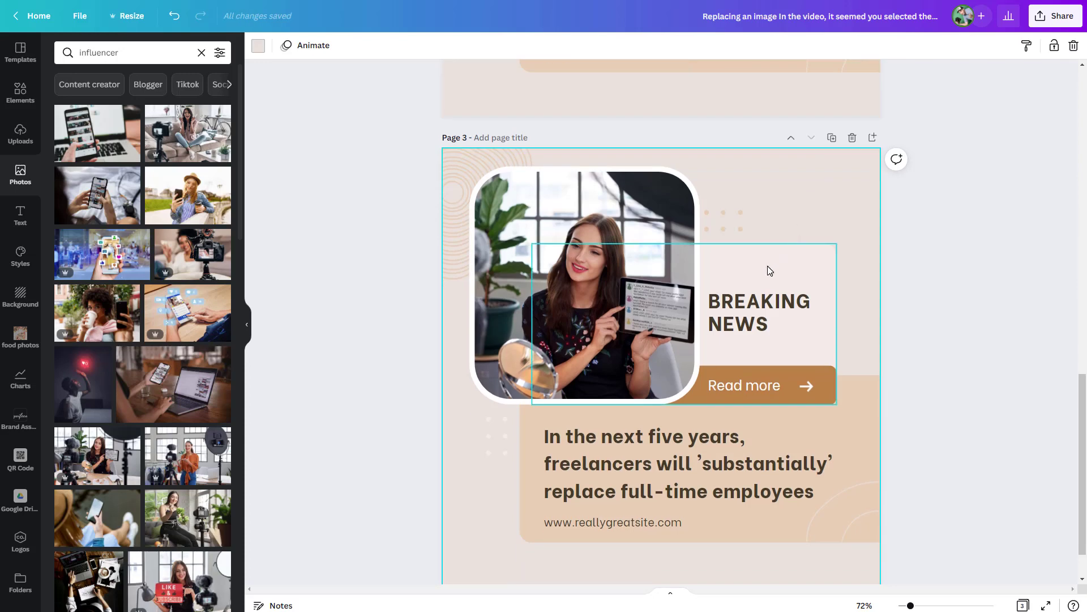
scroll(769, 301, up, 3)
right_click(545, 330)
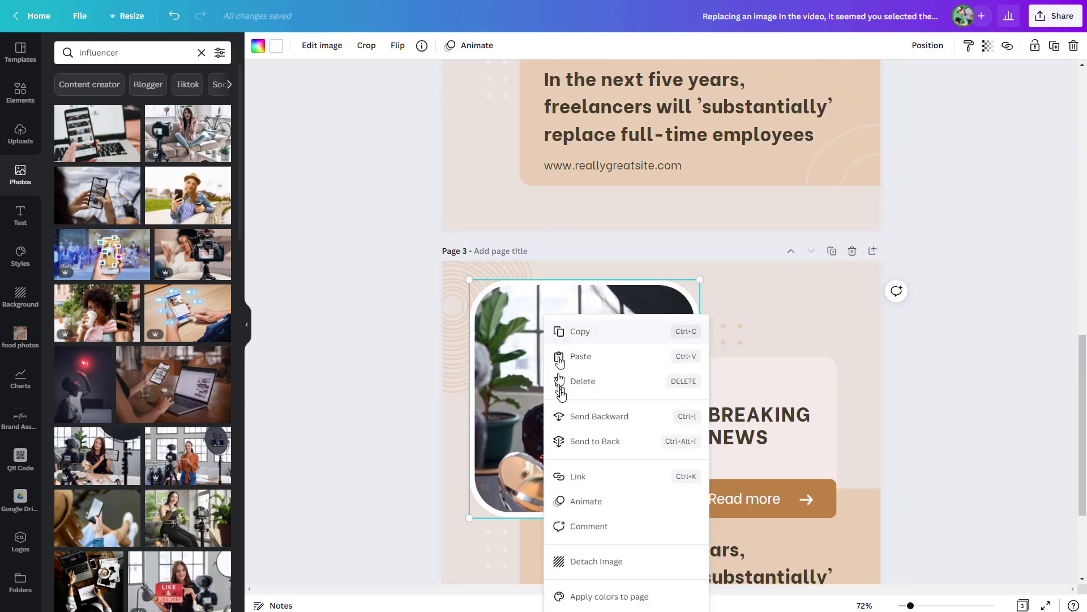
click(592, 560)
Delete the empty frame on page 3 and scale down the detached photo of the woman with the tablet.
click(532, 314)
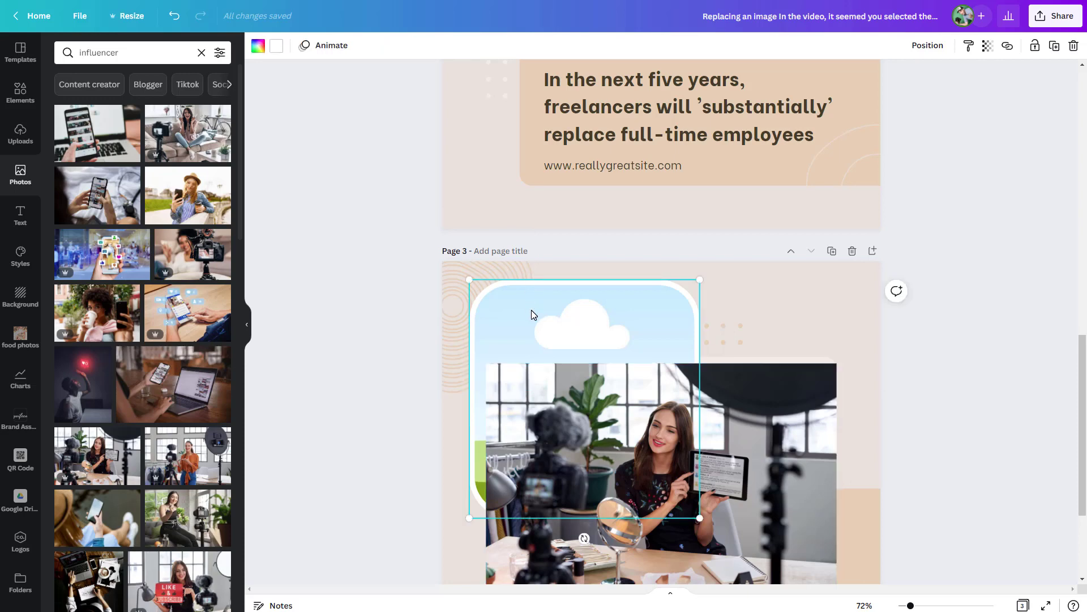
key(Delete)
scroll(573, 268, down, 3)
click(584, 250)
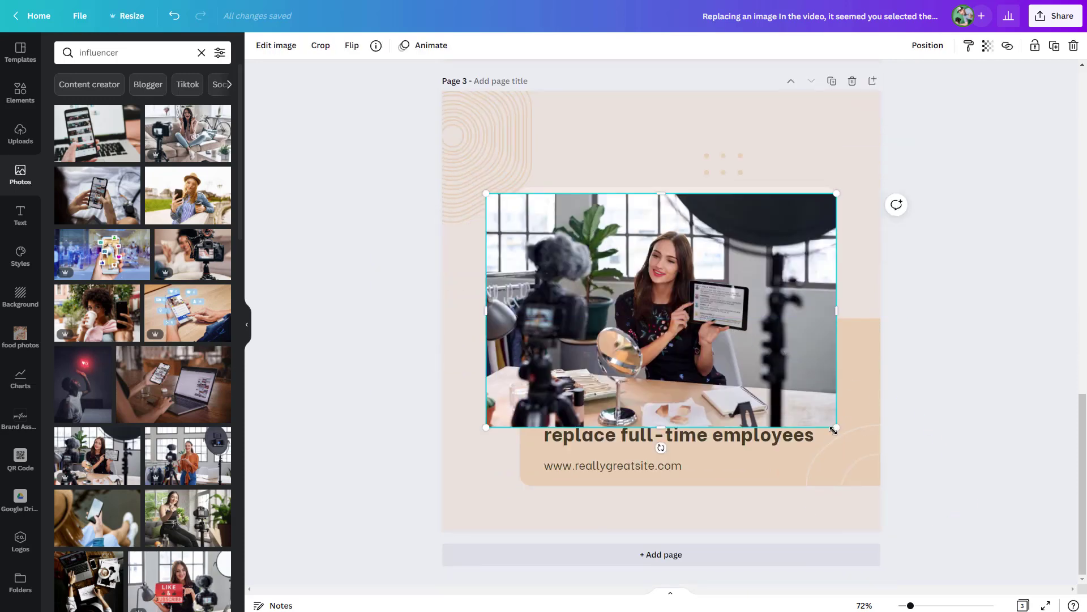
drag(834, 430, 764, 379)
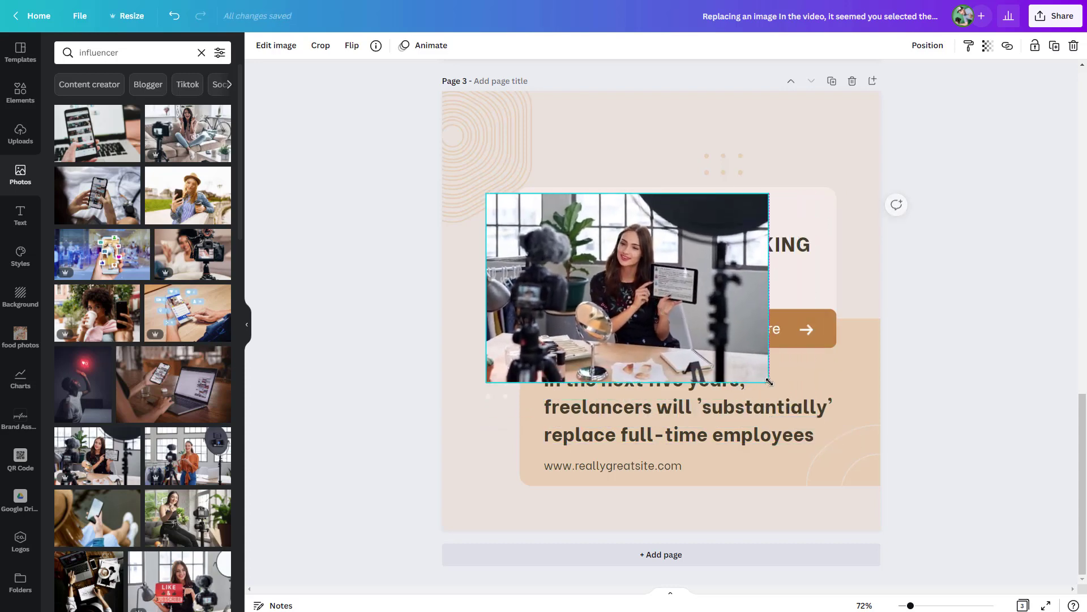
Crop the right side of the photo on page 3 so it ends before the BREAKING NEWS heading.
scroll(726, 338, up, 7)
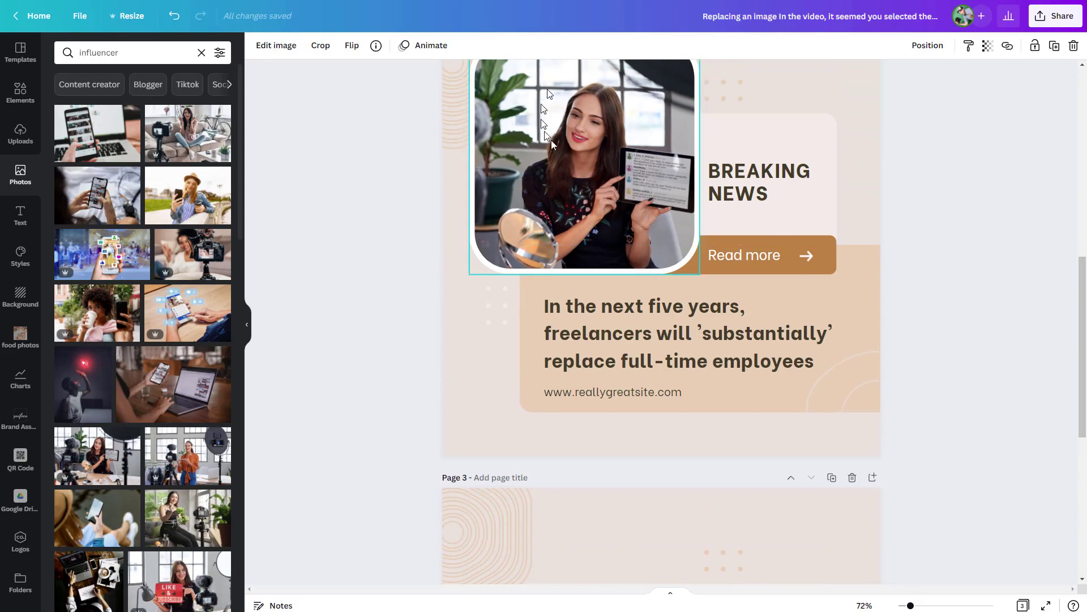
scroll(664, 299, down, 6)
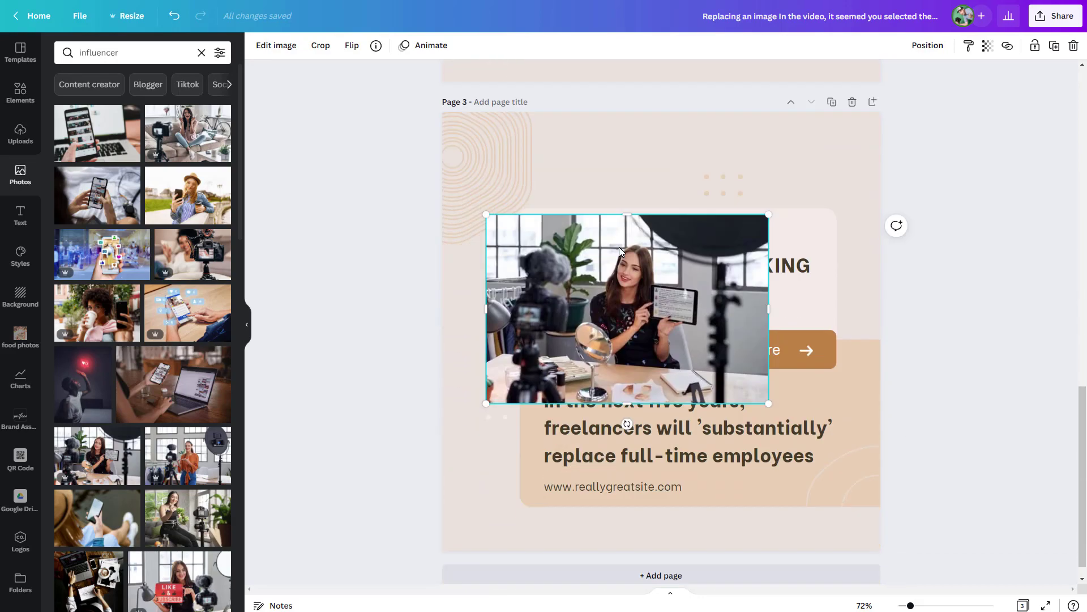
scroll(619, 247, up, 7)
scroll(623, 227, down, 8)
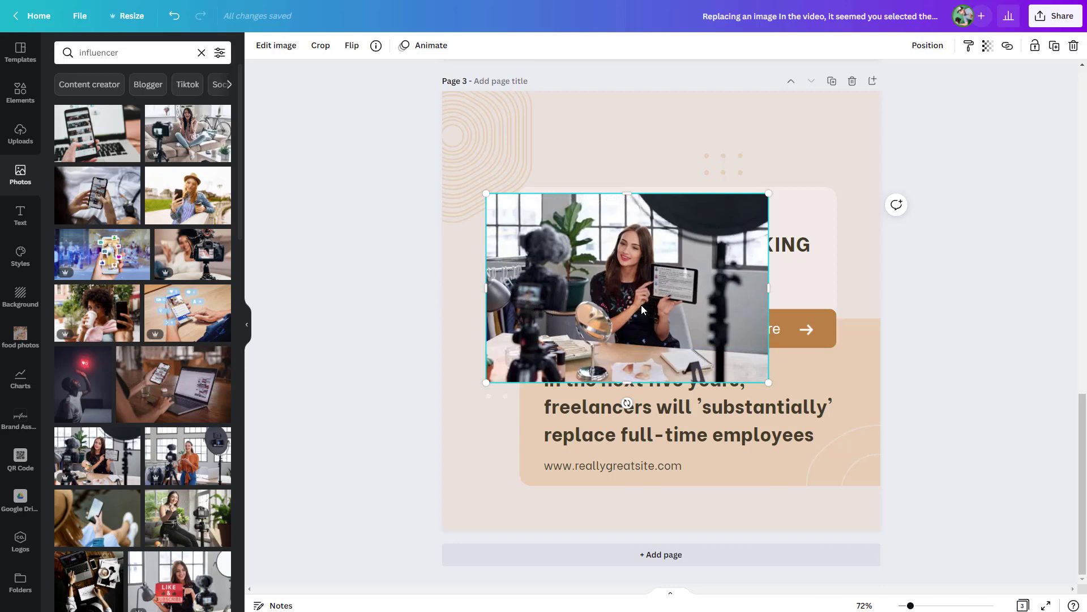
double_click(592, 278)
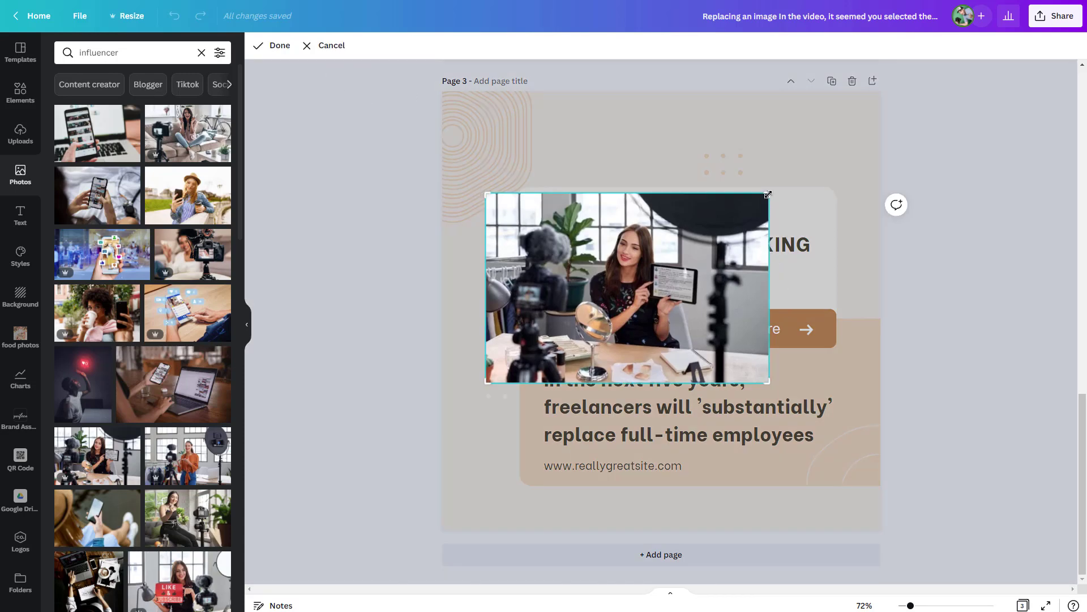
drag(768, 194, 694, 191)
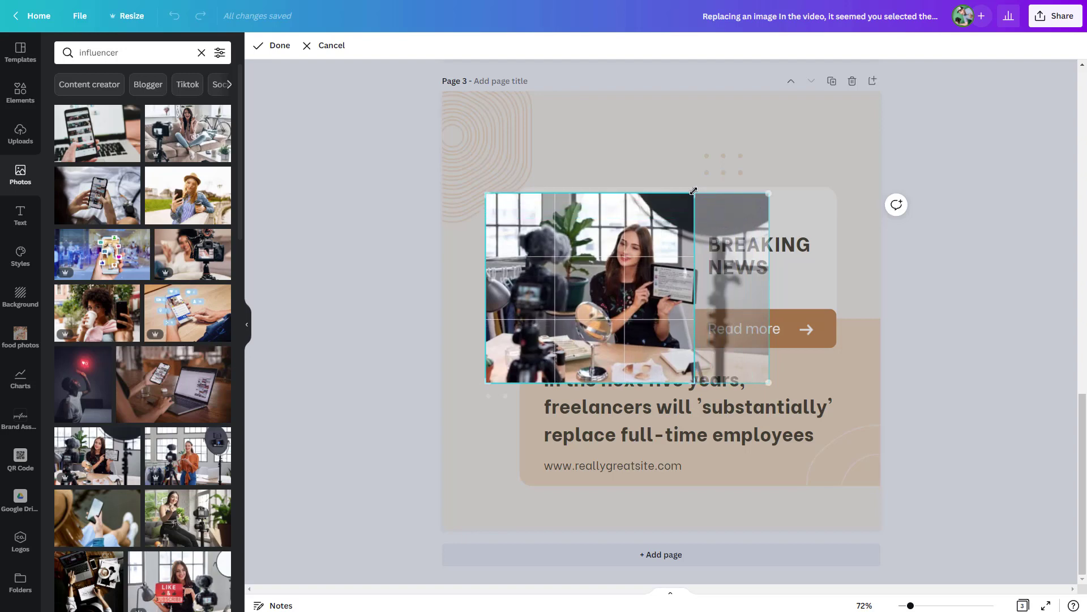
click(396, 181)
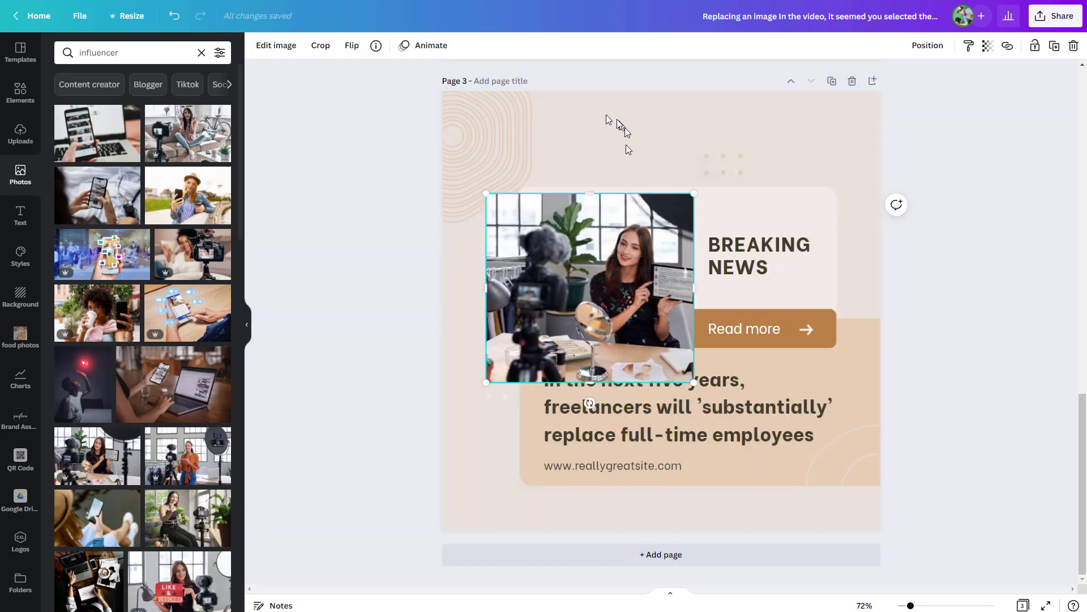
Move the cropped photo to the upper-left area of page 3 and enlarge it within its crop to focus on the woman.
drag(614, 270, 605, 186)
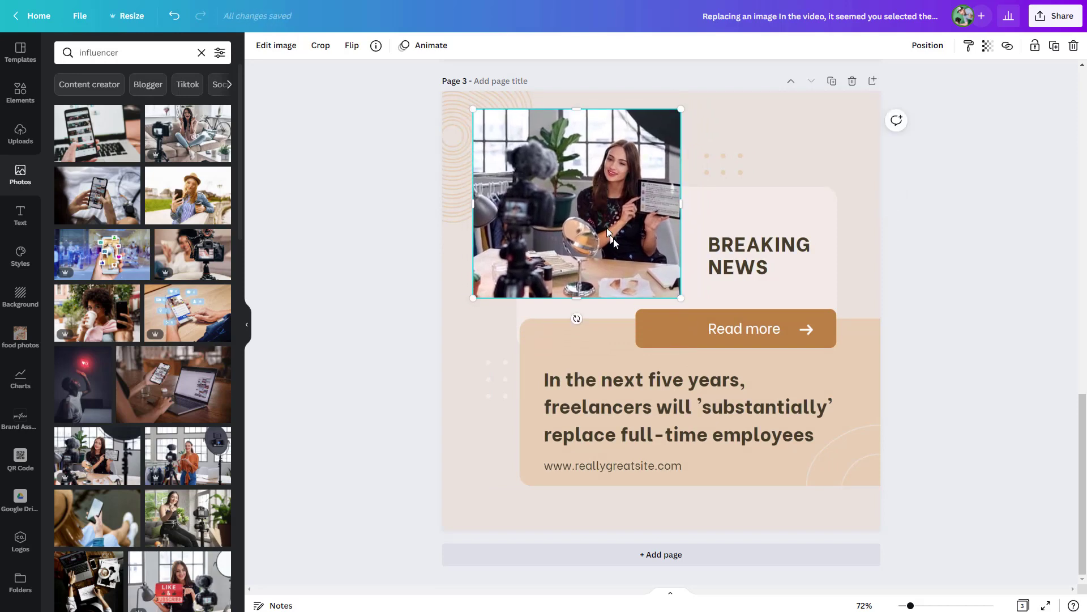
double_click(586, 217)
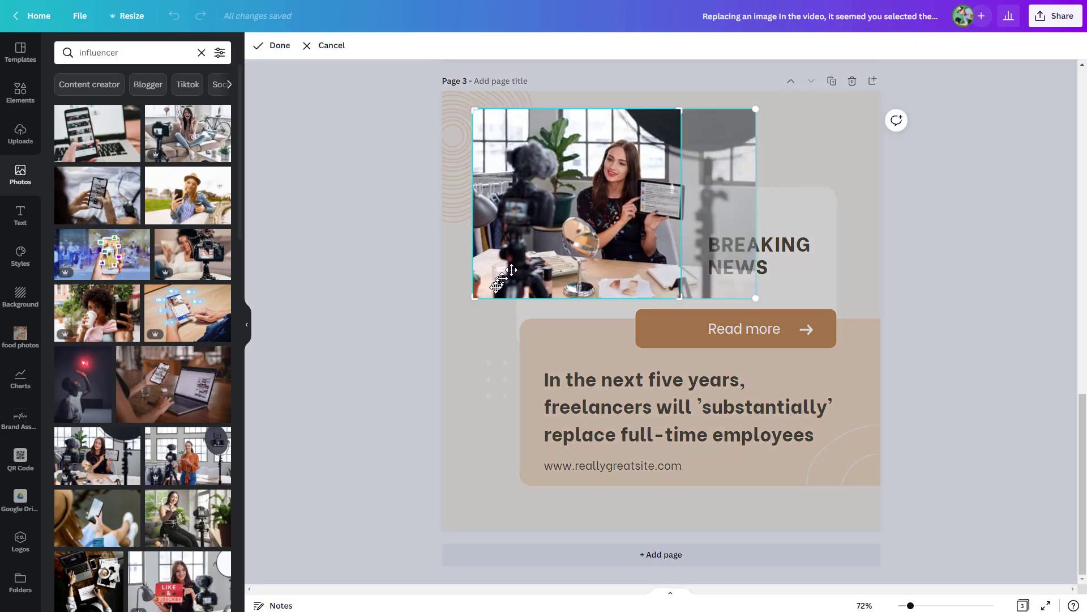
drag(474, 299, 369, 379)
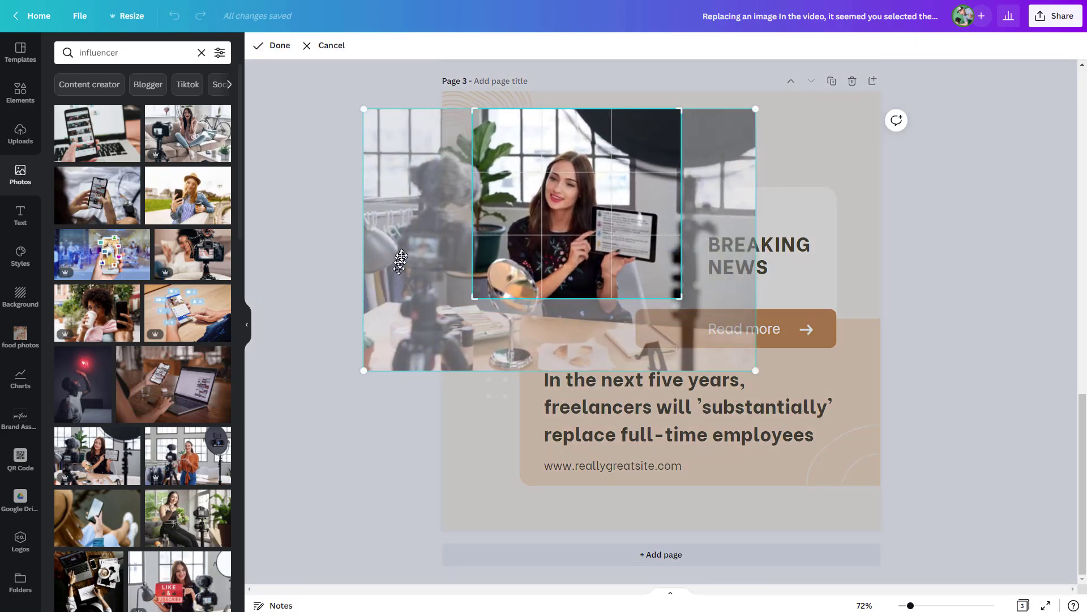
drag(402, 258, 445, 234)
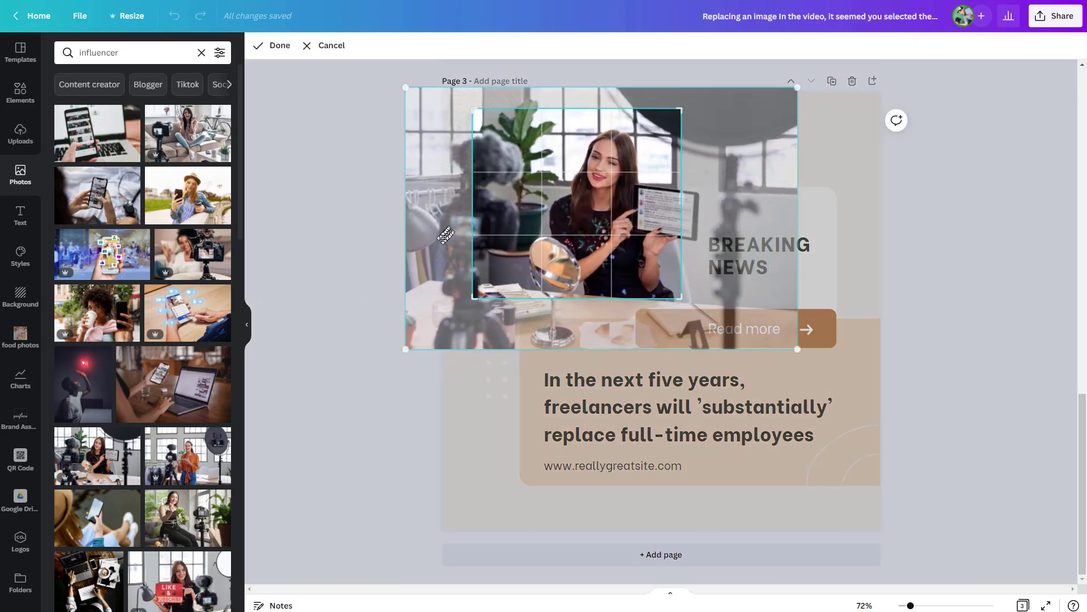
click(419, 254)
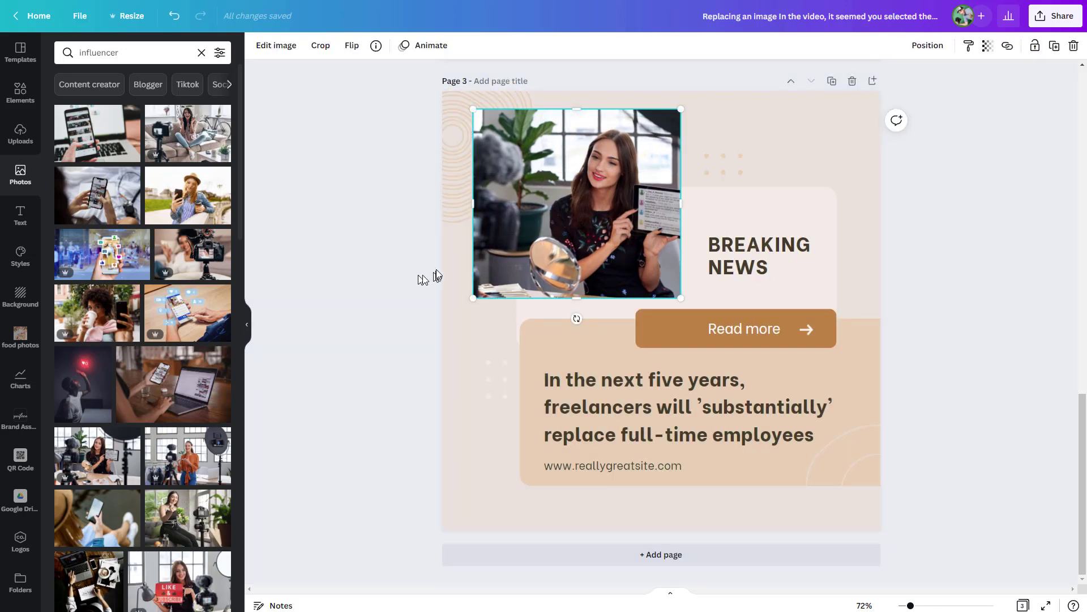
click(402, 215)
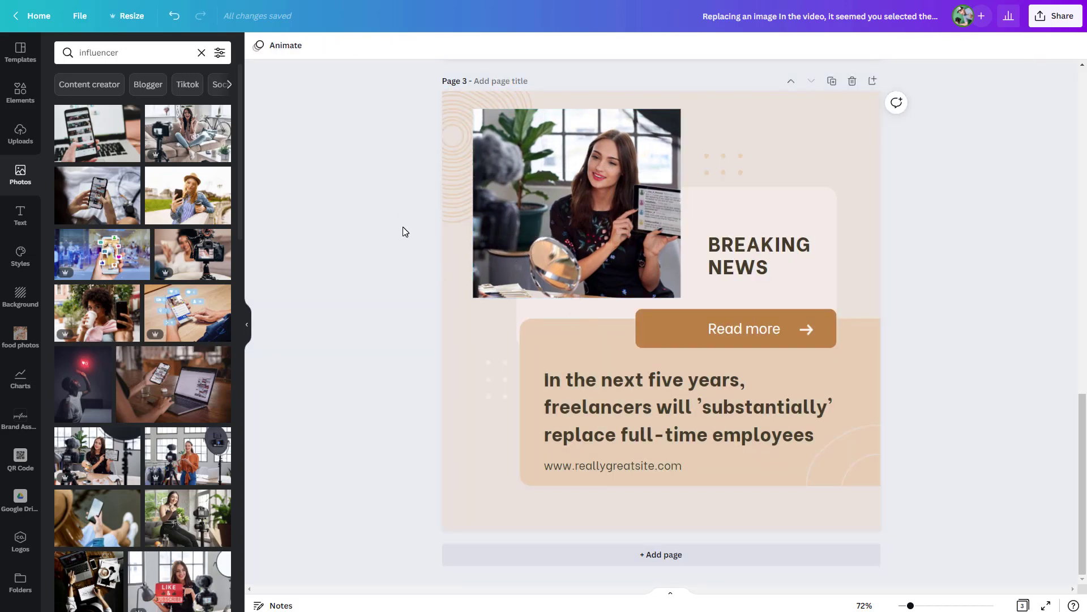
Replace the photo on page 3 with the woman in the pink sweater and shift it left within the crop area.
scroll(405, 231, up, 7)
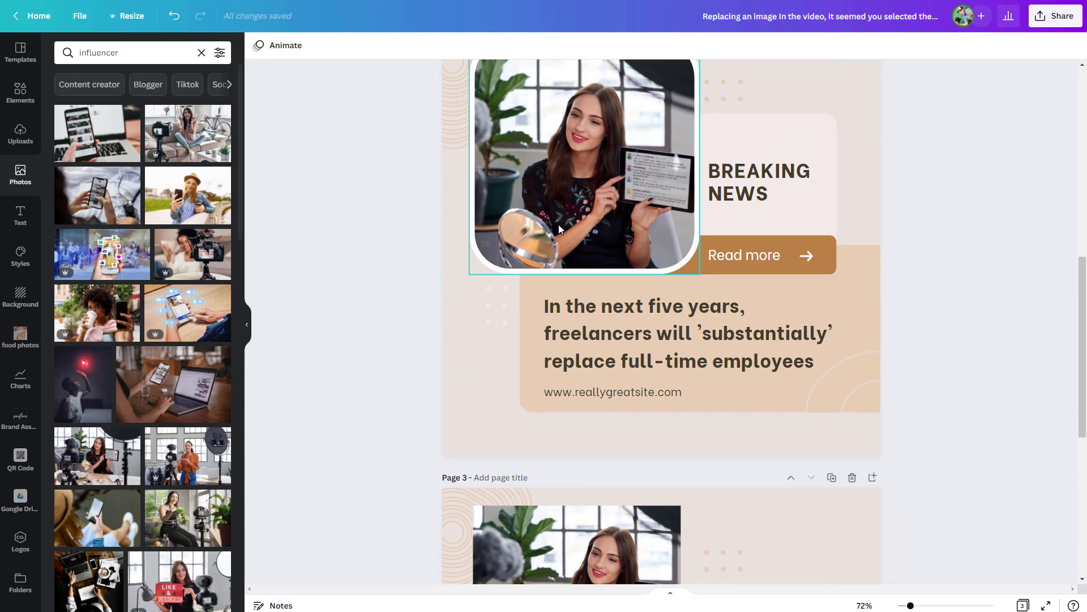
scroll(559, 224, down, 6)
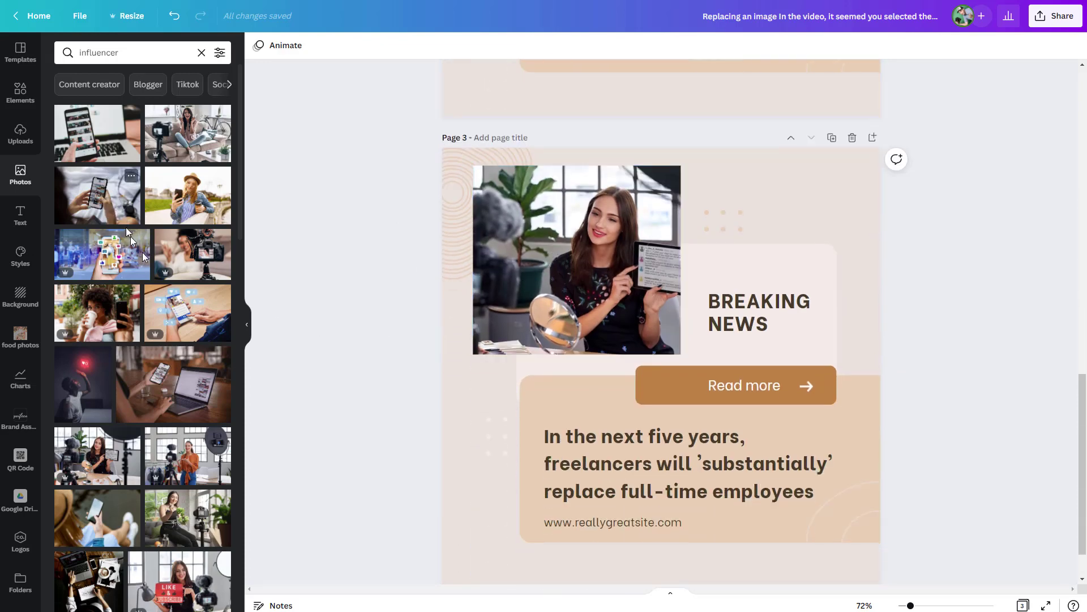
scroll(166, 323, down, 2)
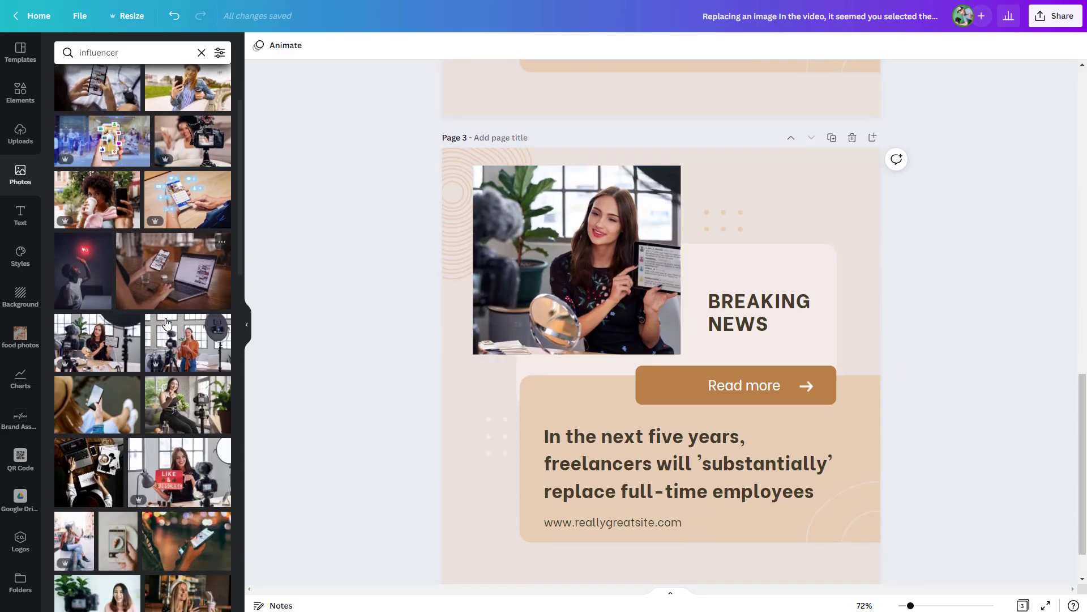
scroll(166, 323, down, 3)
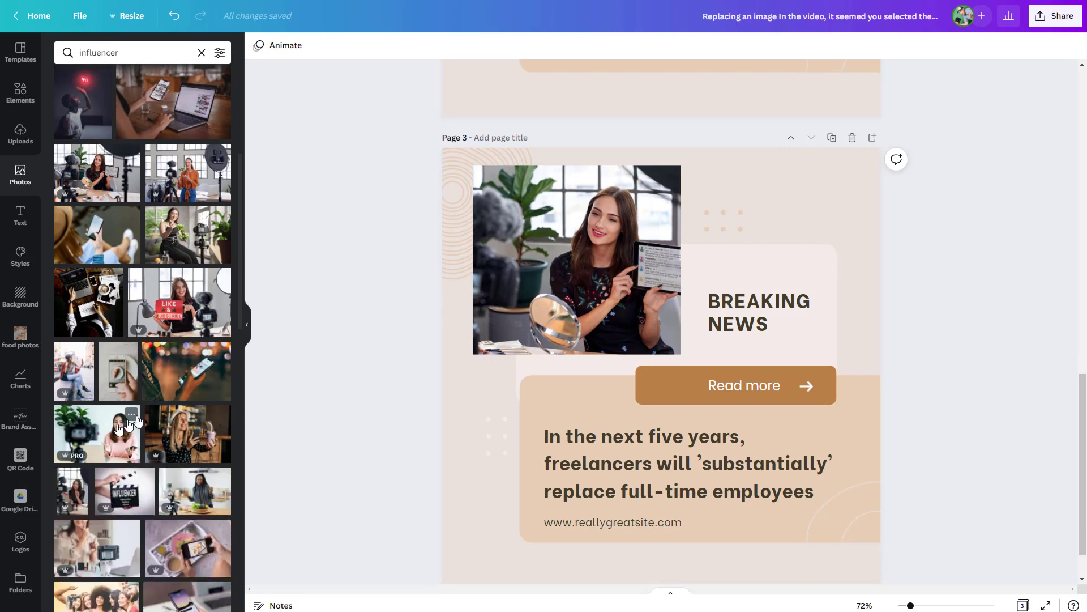
drag(120, 426, 500, 276)
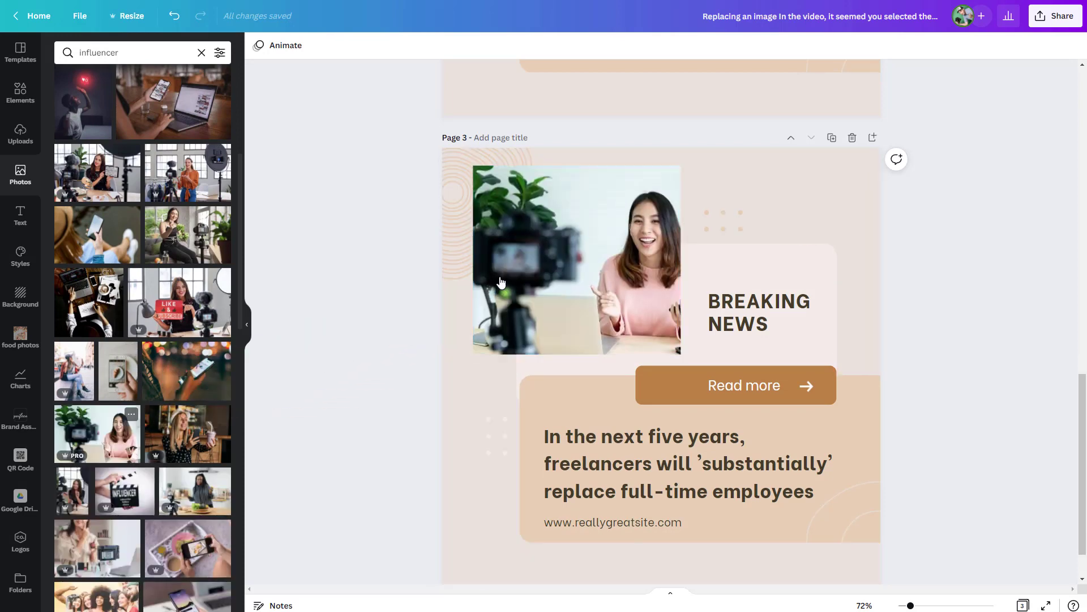
double_click(570, 255)
drag(570, 255, 538, 254)
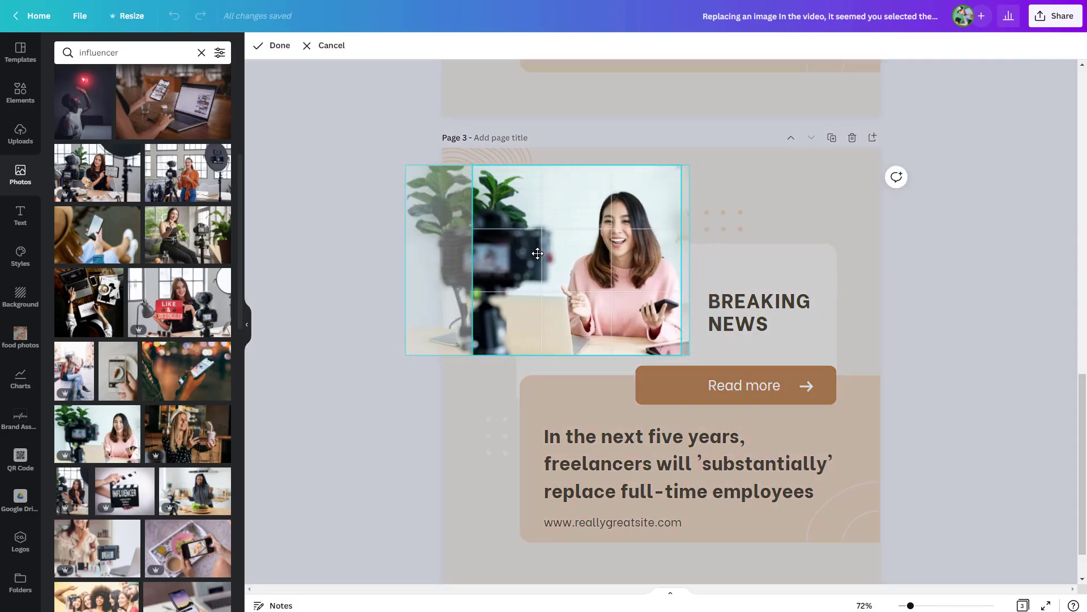
click(913, 328)
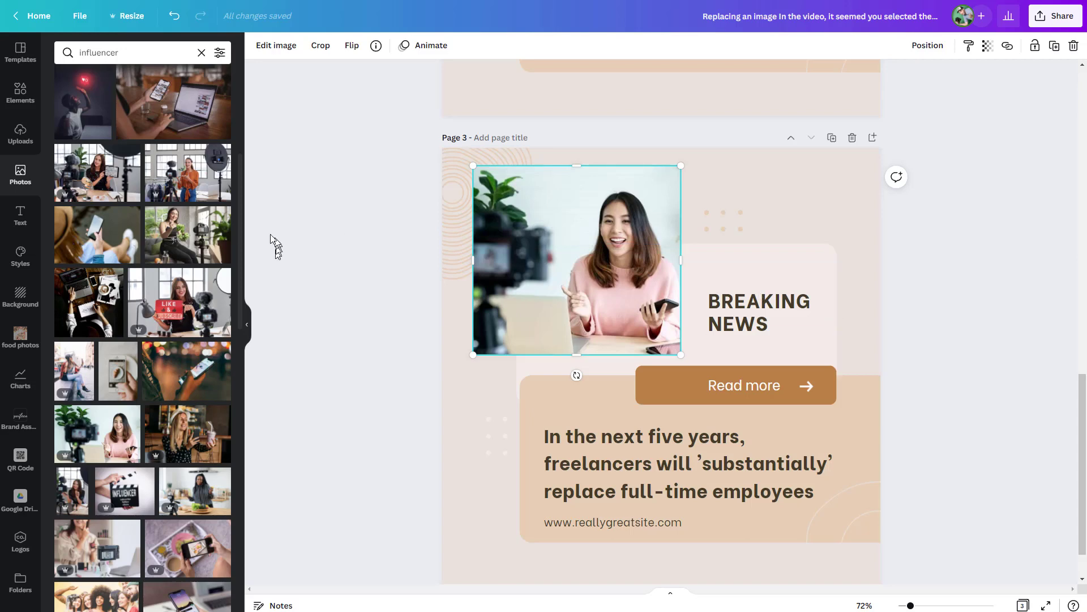
Open the full Frames collection in the elements library and look through the available frame shapes.
click(22, 93)
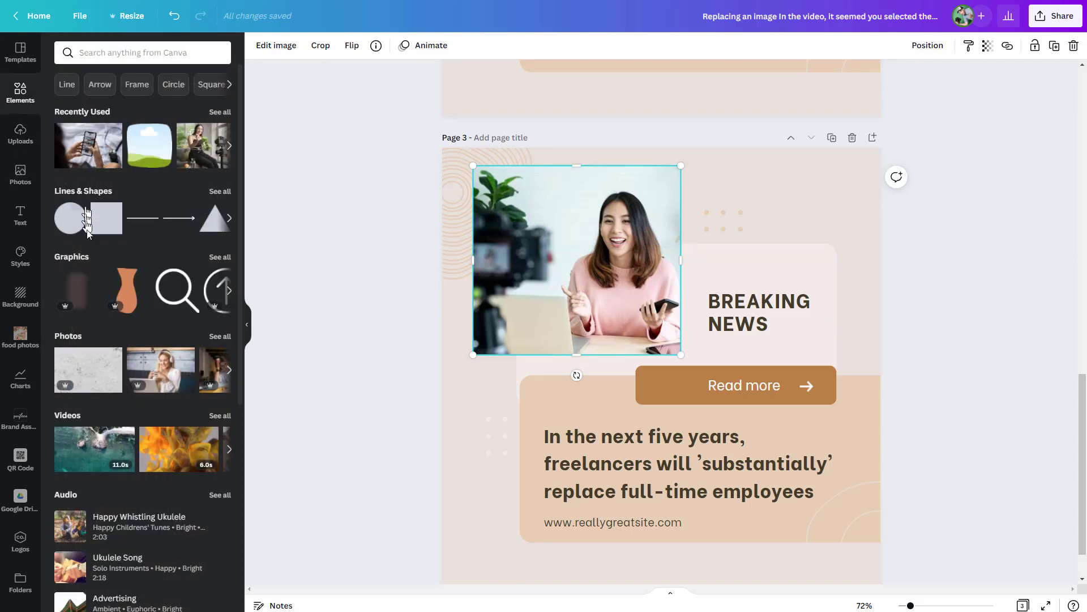
scroll(102, 238, down, 2)
scroll(124, 257, up, 2)
scroll(133, 220, down, 6)
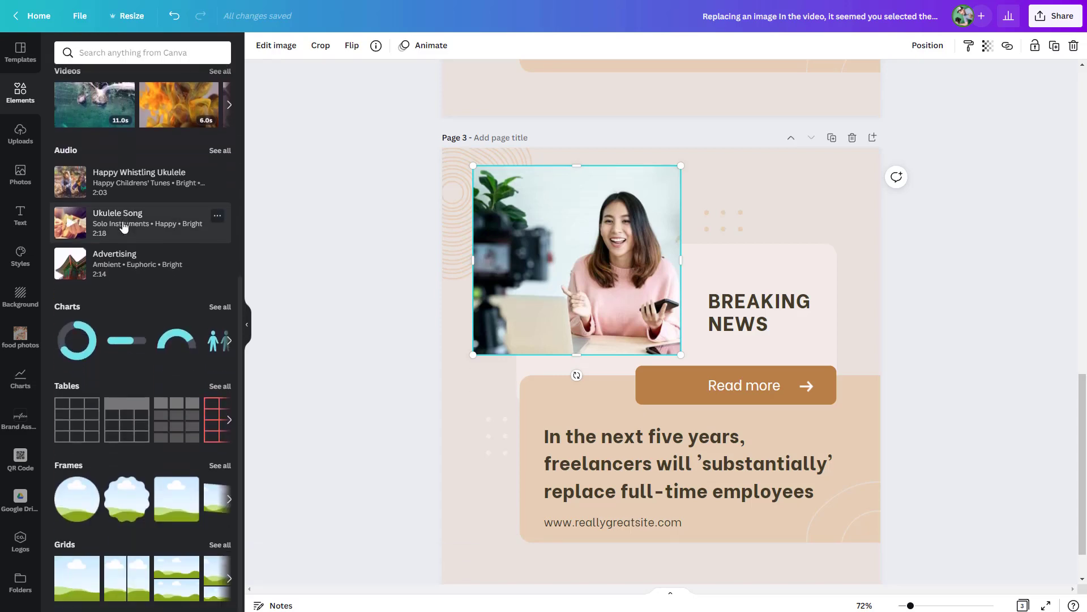
click(228, 466)
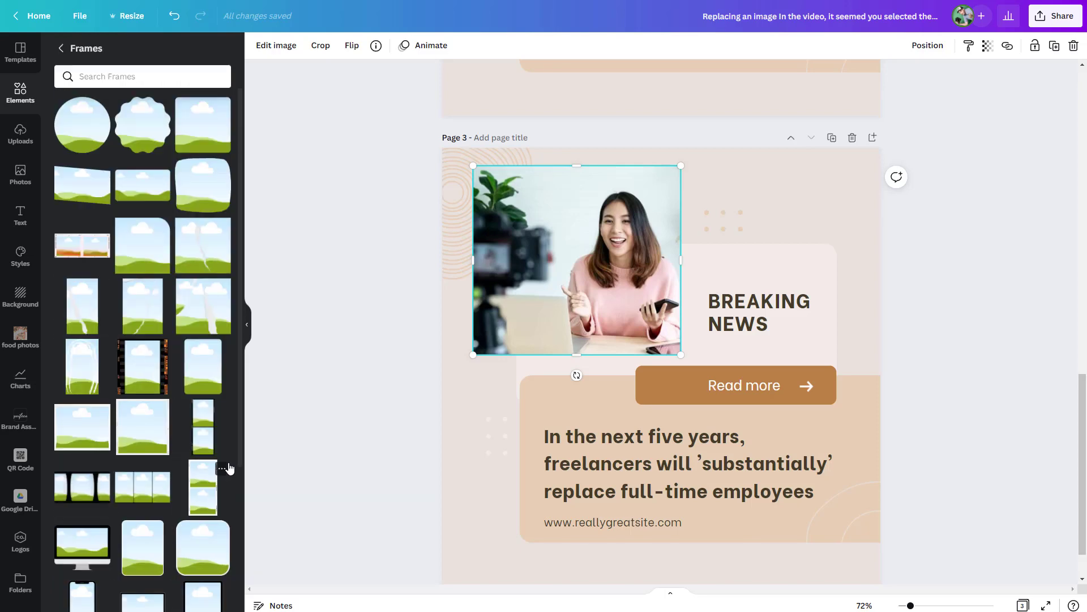
scroll(228, 468, down, 7)
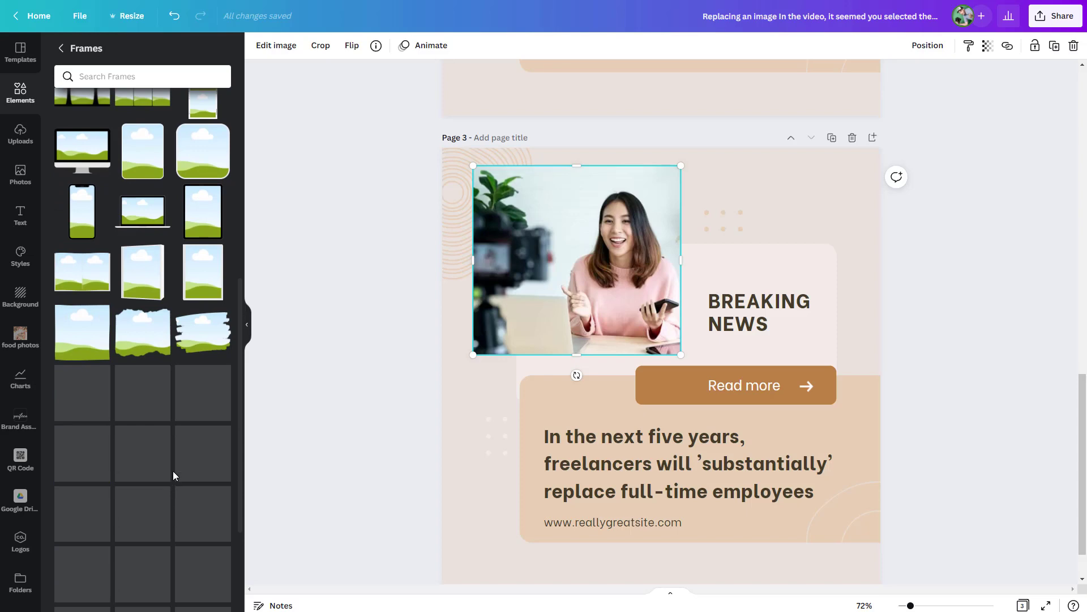
scroll(164, 442, up, 7)
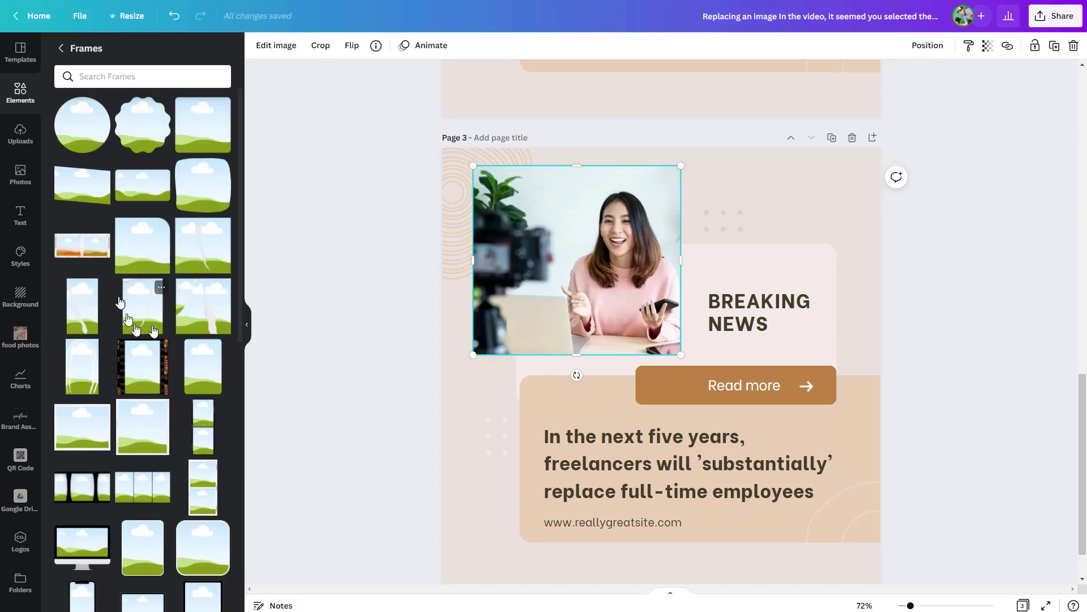
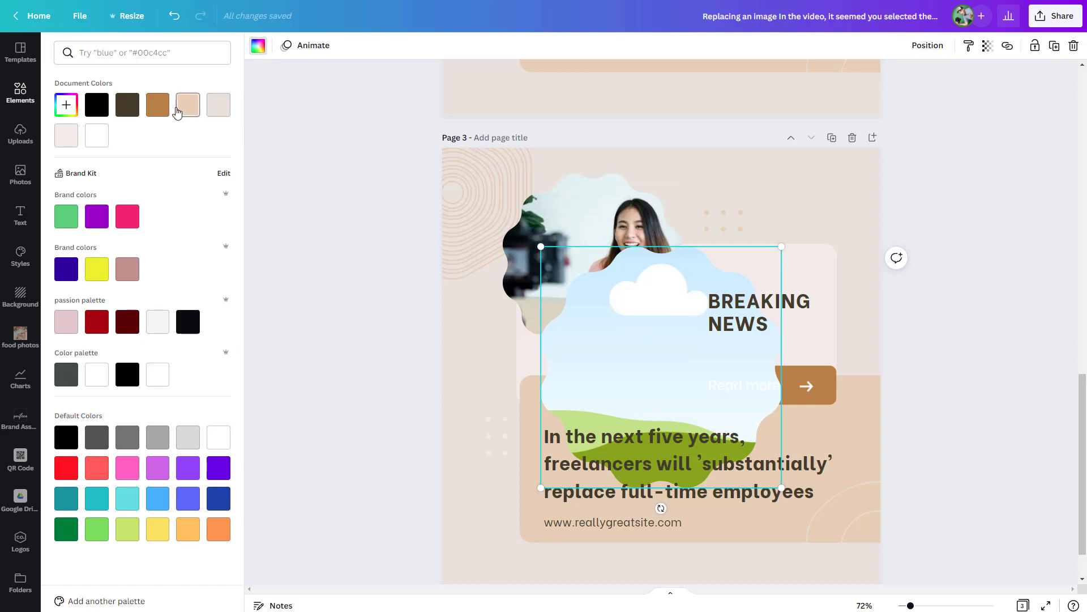
Fill the larger scalloped frame with white, move the framed photo over it and bring the photo forward one layer.
click(97, 136)
click(599, 214)
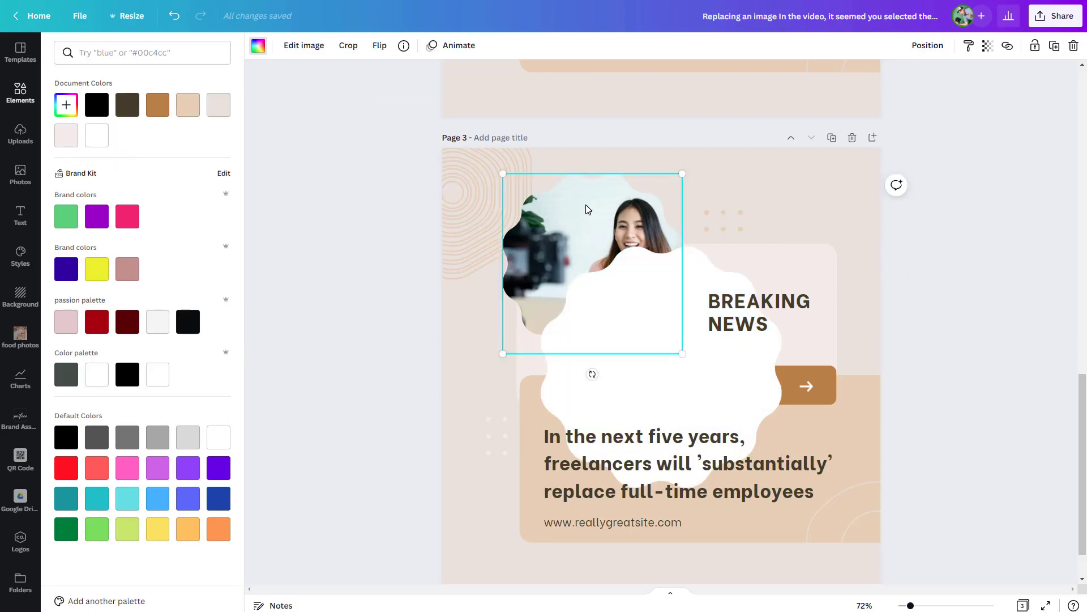
drag(586, 205, 616, 245)
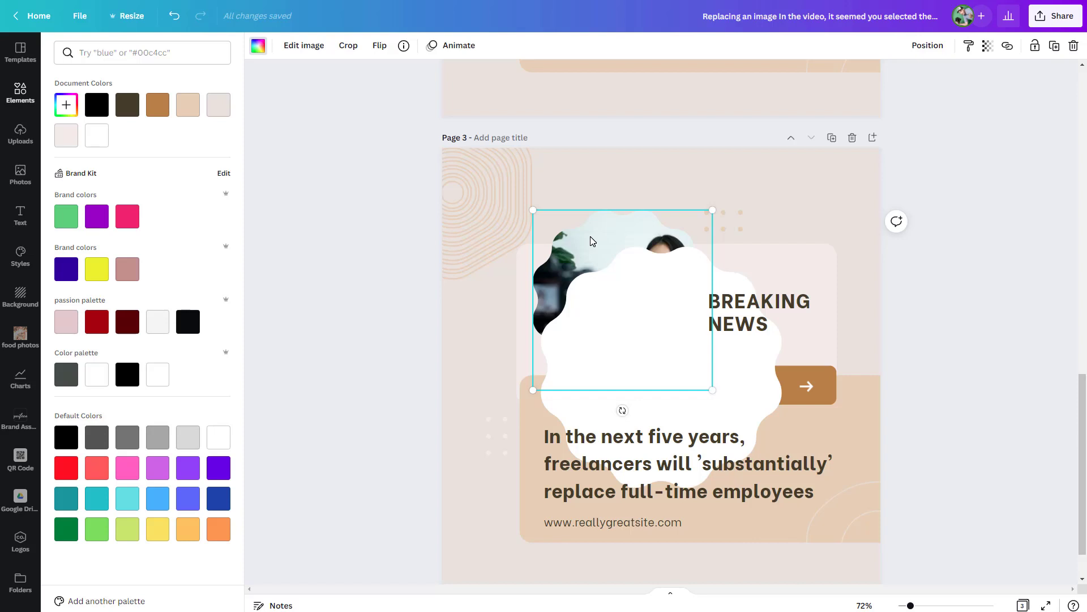
key(ctrl+bracketright)
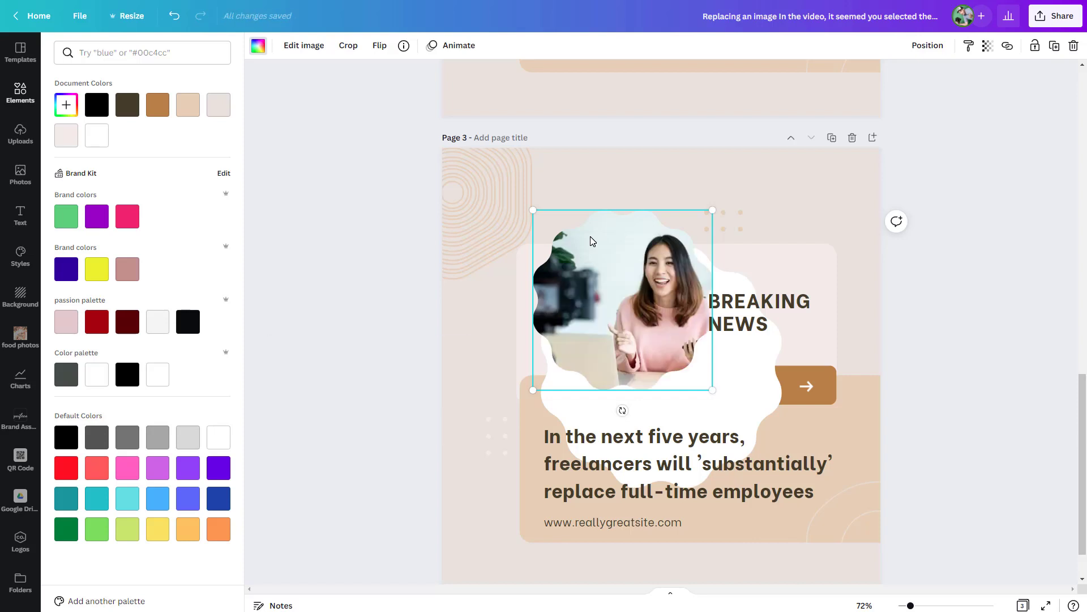
click(931, 52)
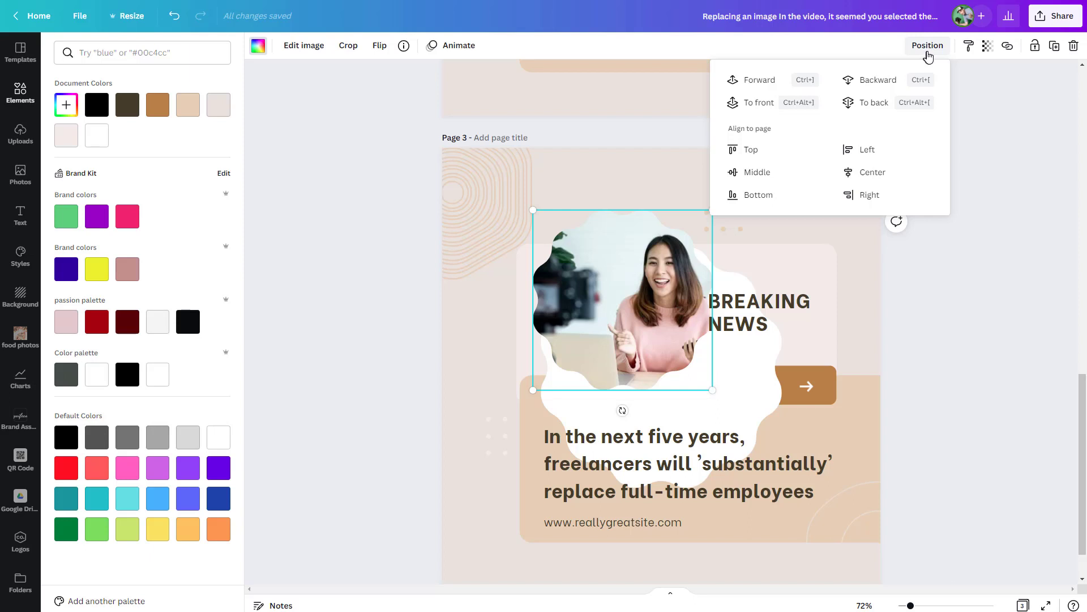
click(637, 291)
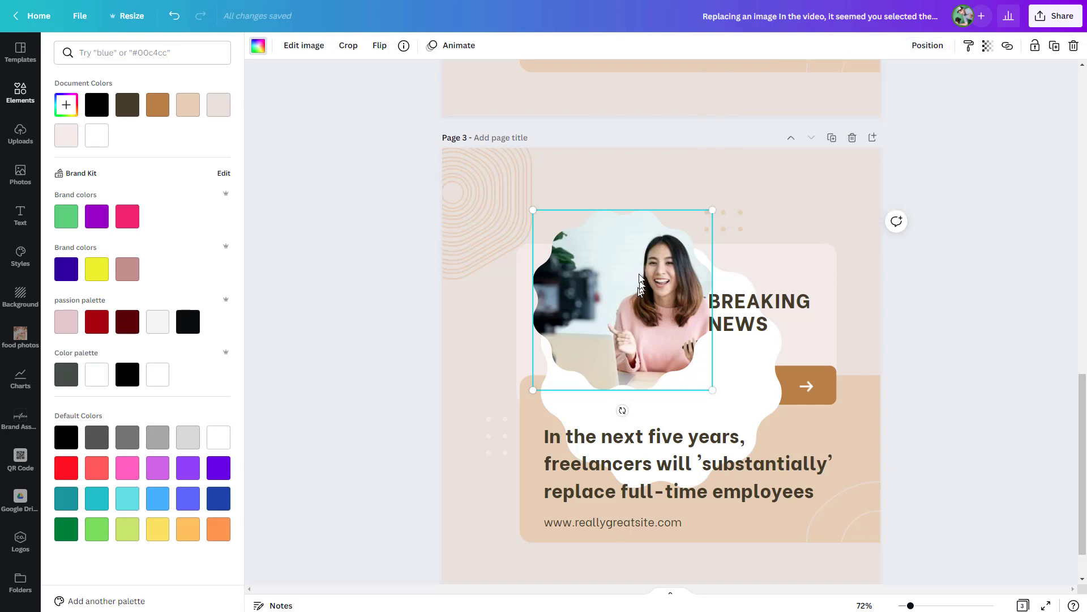
Place the white scalloped frame behind the framed photo as a border and move both toward the upper-left of page 3.
mouse_move(637, 291)
mouse_down()
mouse_move(655, 351)
mouse_move(808, 402)
mouse_up()
drag(589, 339, 548, 251)
mouse_move(809, 405)
mouse_down()
mouse_move(785, 369)
mouse_move(627, 278)
mouse_move(624, 264)
mouse_move(625, 279)
mouse_up()
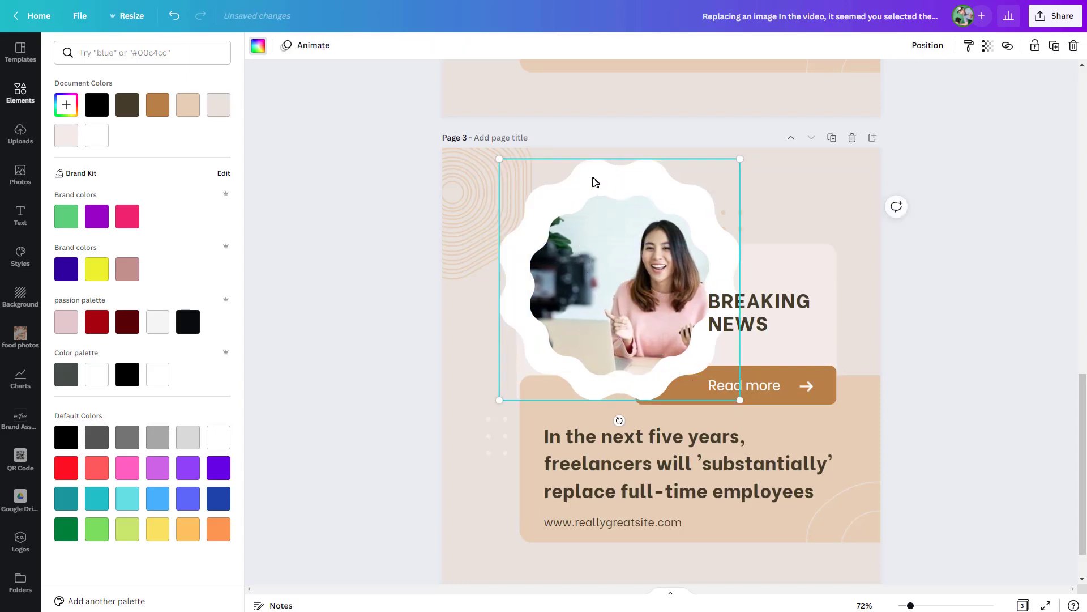
drag(593, 178, 549, 173)
mouse_move(602, 254)
mouse_down()
mouse_move(545, 251)
mouse_move(551, 244)
mouse_up()
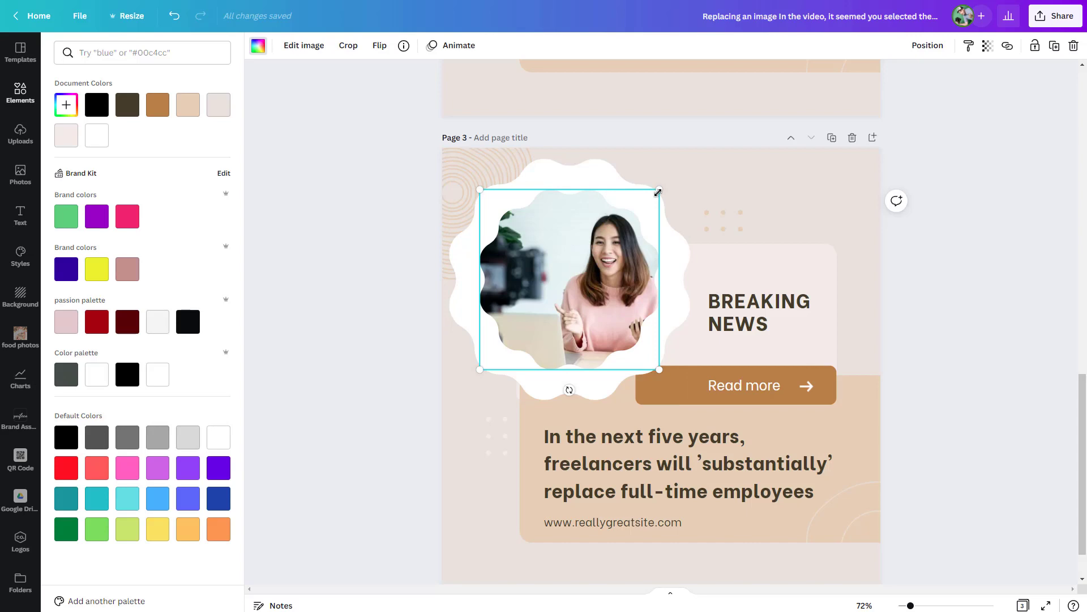
Enlarge the framed photo to about 551 × 551 inside the white border and group the two together.
drag(663, 191, 690, 181)
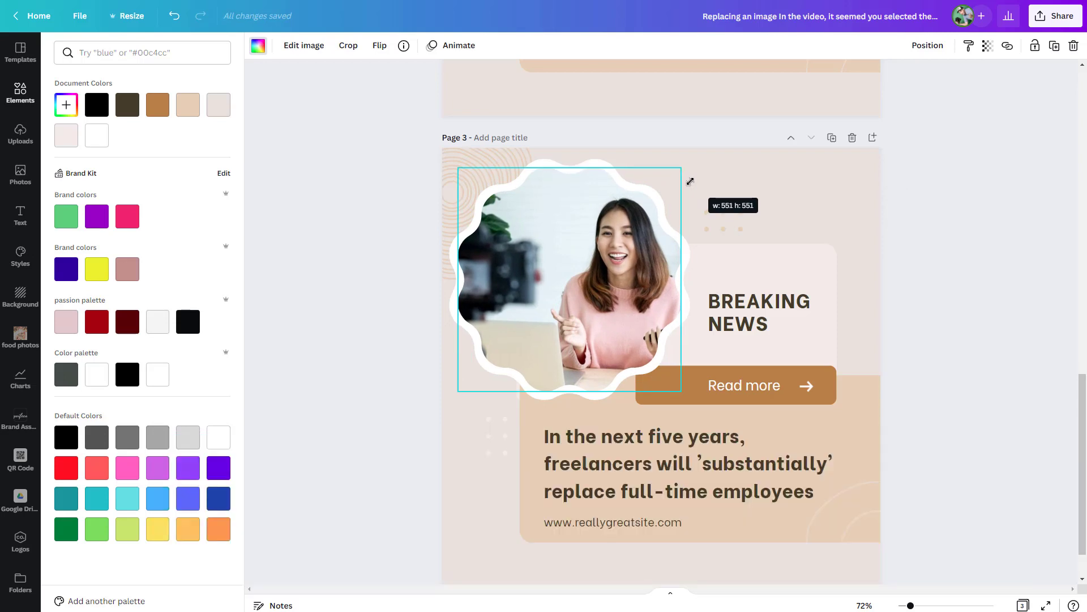
drag(690, 182, 690, 181)
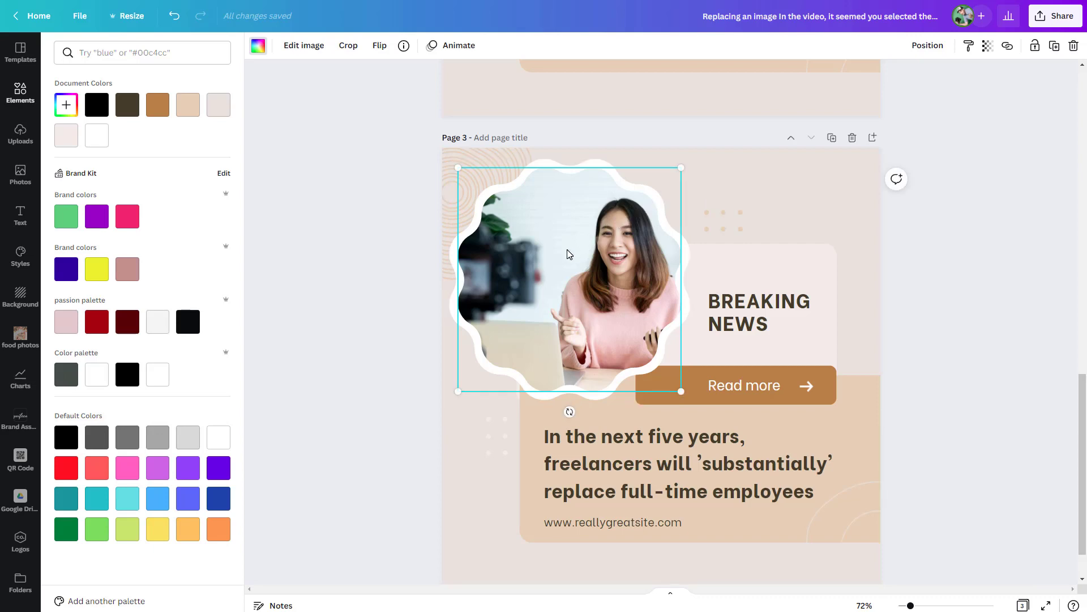
shift+click(584, 160)
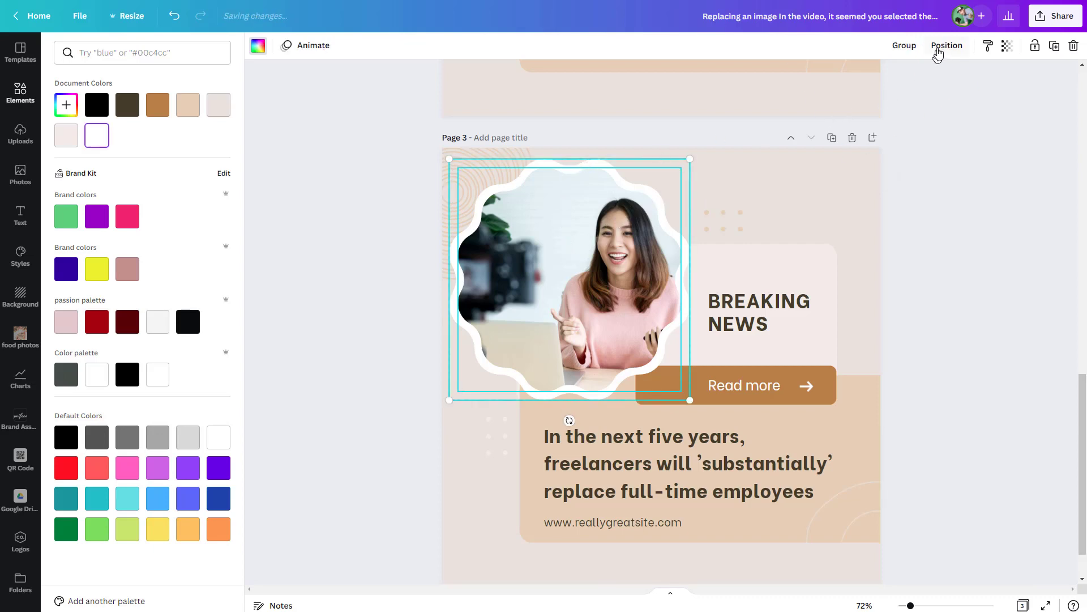
click(918, 49)
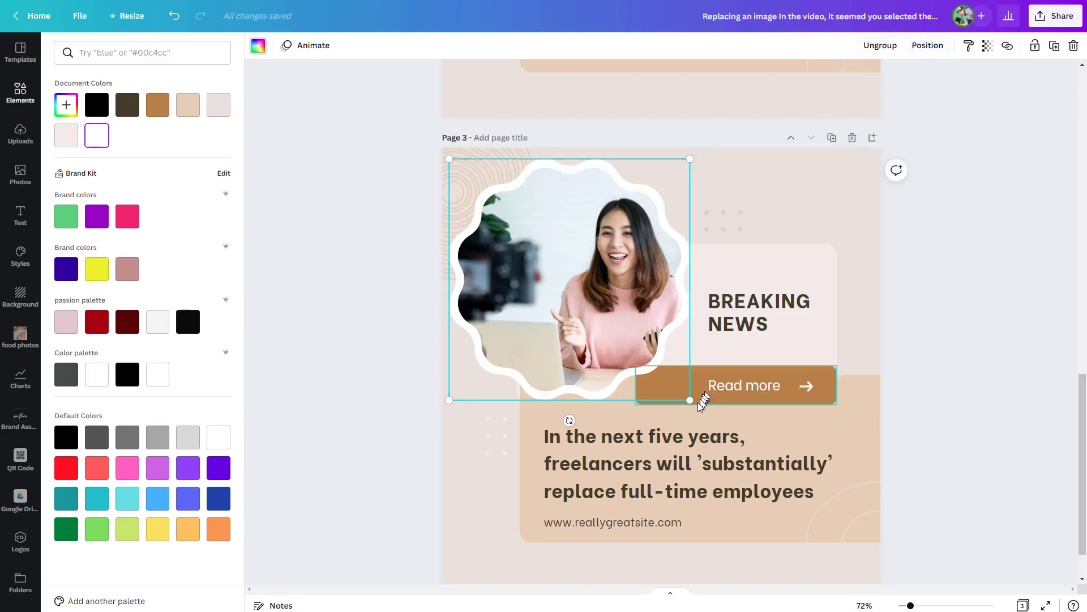
Shrink the grouped photo and border and move it to the upper area beside the BREAKING NEWS heading.
drag(687, 397, 628, 338)
drag(537, 259, 587, 275)
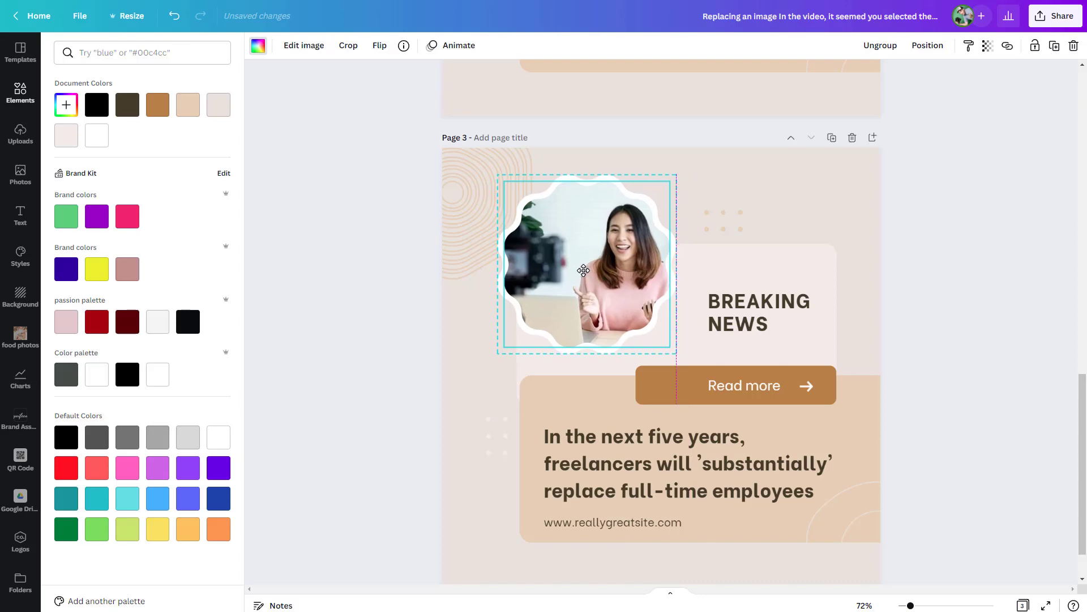
key(Escape)
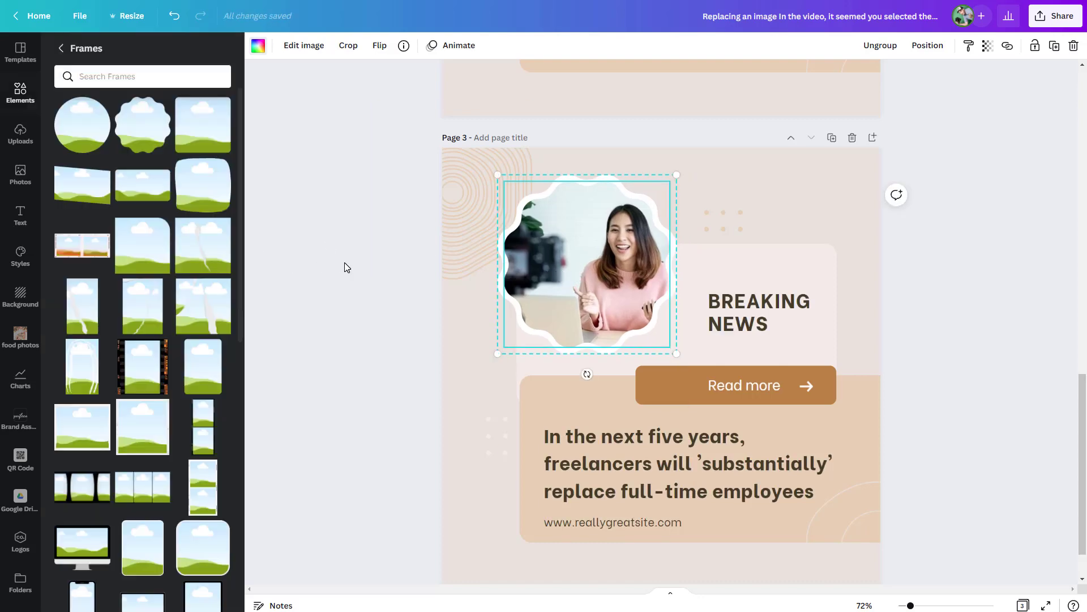
Replace the photo in the grouped scalloped frame with the influencer image of the woman in a cap and plaid shirt.
click(21, 174)
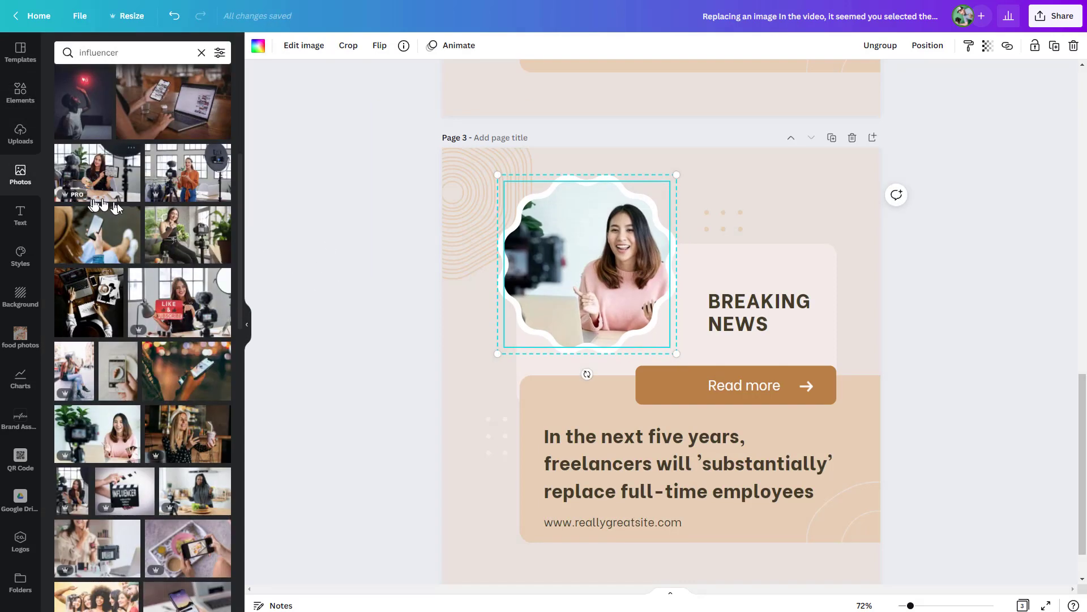
drag(88, 385, 521, 272)
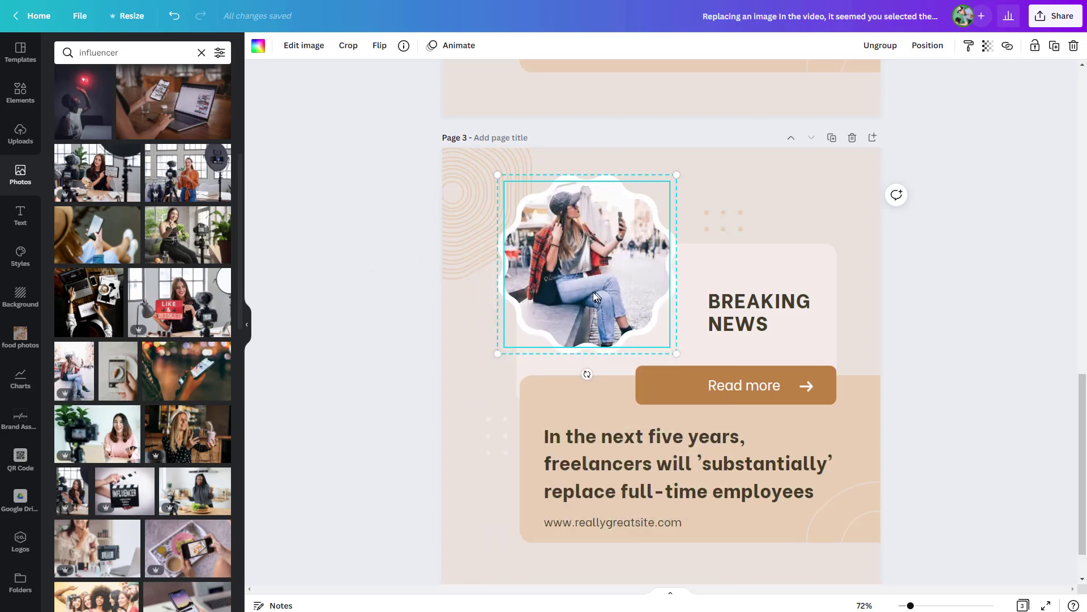
Add the same woman-in-cap photo to page 3 without a frame, scale it down and crop its upper edge.
click(78, 388)
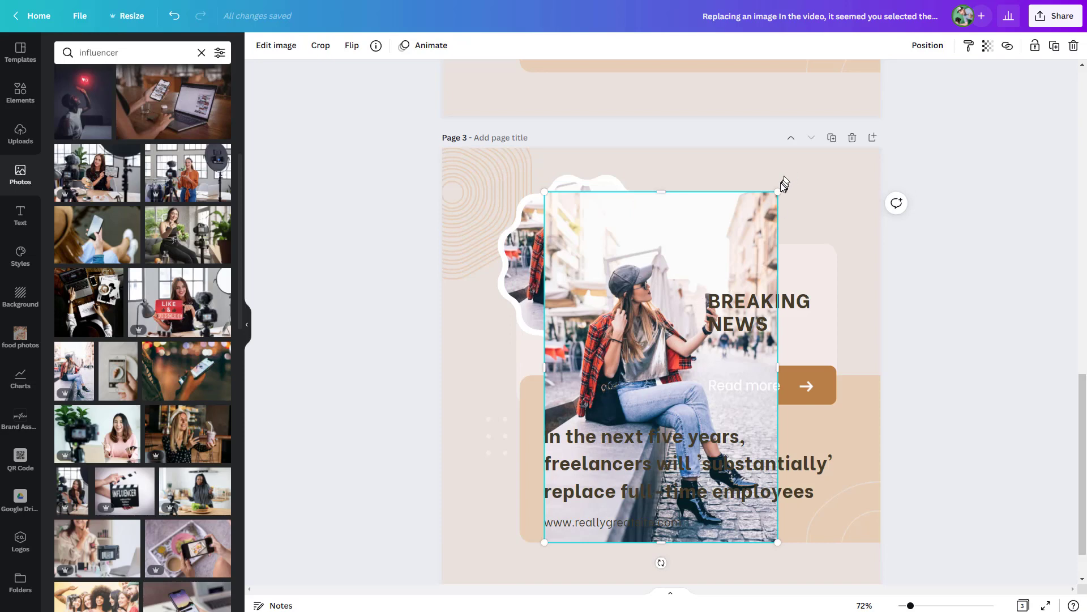
drag(744, 222, 698, 313)
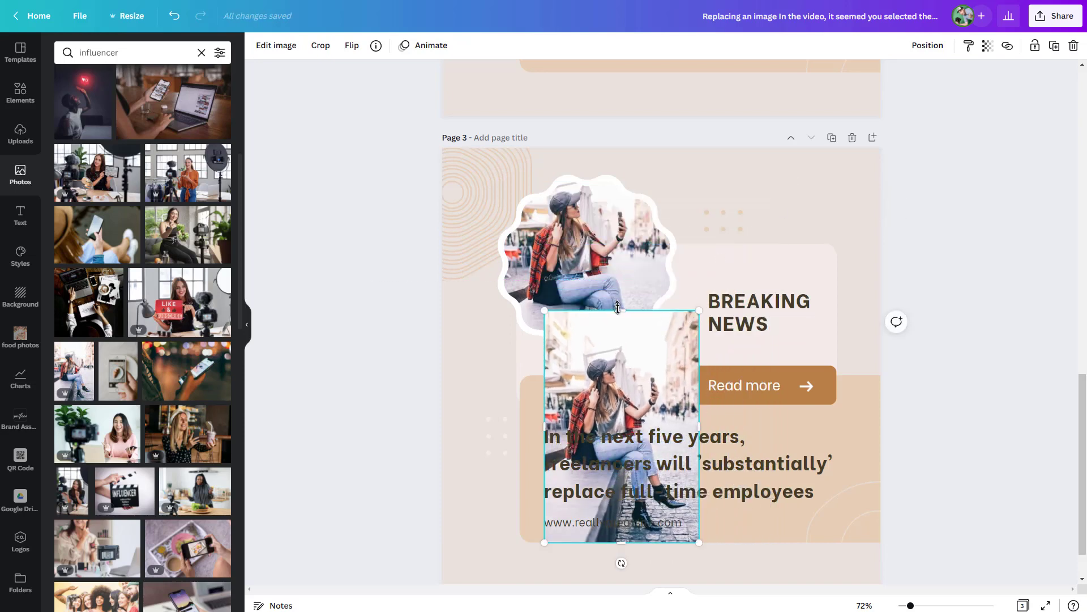
drag(618, 308, 618, 368)
Move the unframed photo to the lower-left edge of page 3 and scale it down slightly.
drag(612, 416, 519, 463)
double_click(507, 429)
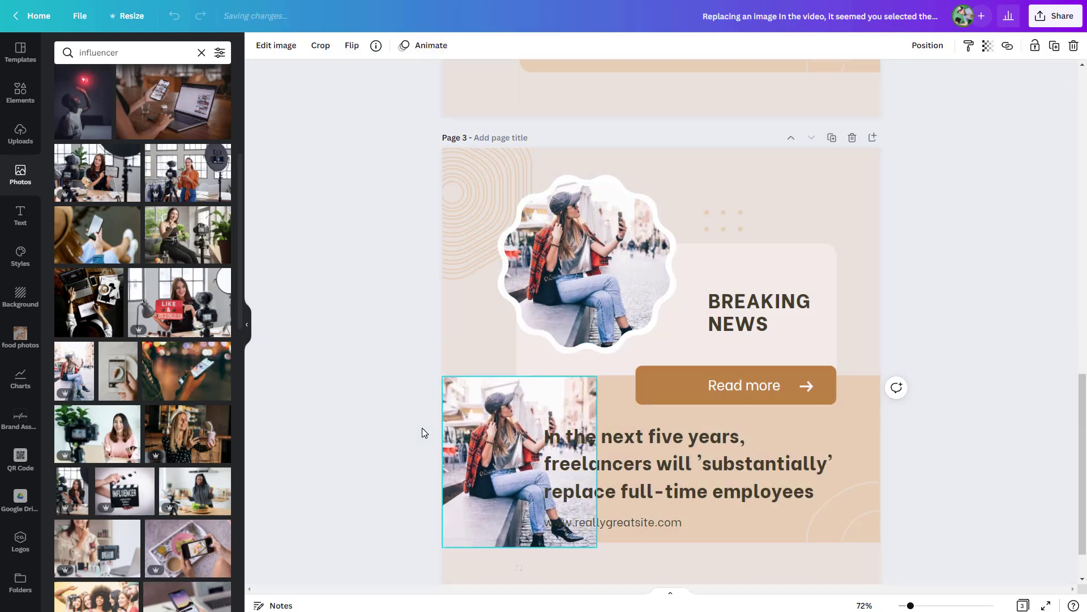
click(423, 427)
drag(597, 376, 578, 396)
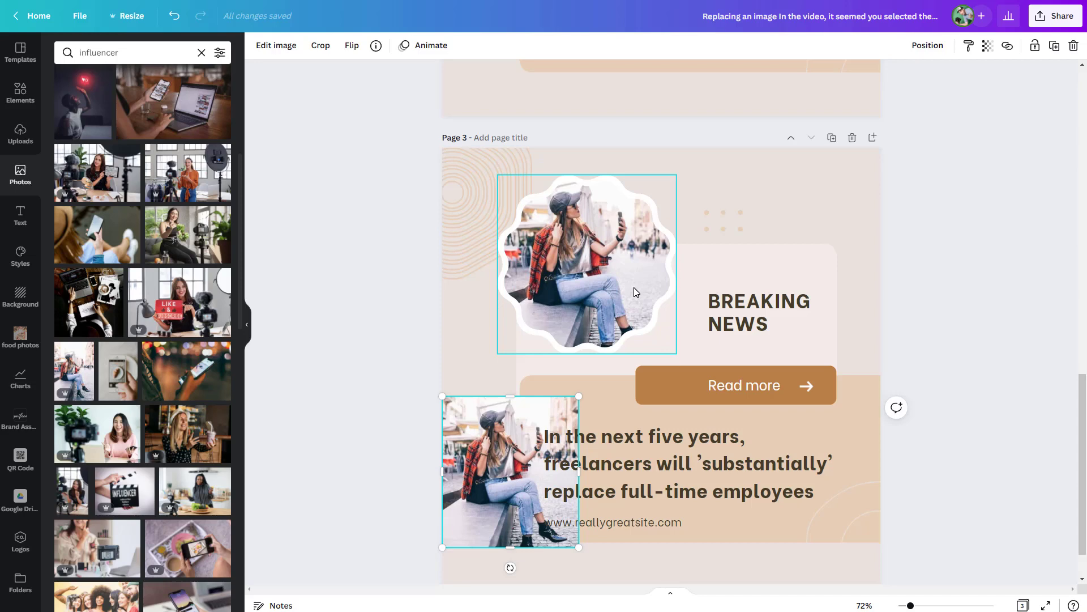
Replace the unframed photo on page 3 with the image of a phone photographing a croissant.
click(387, 432)
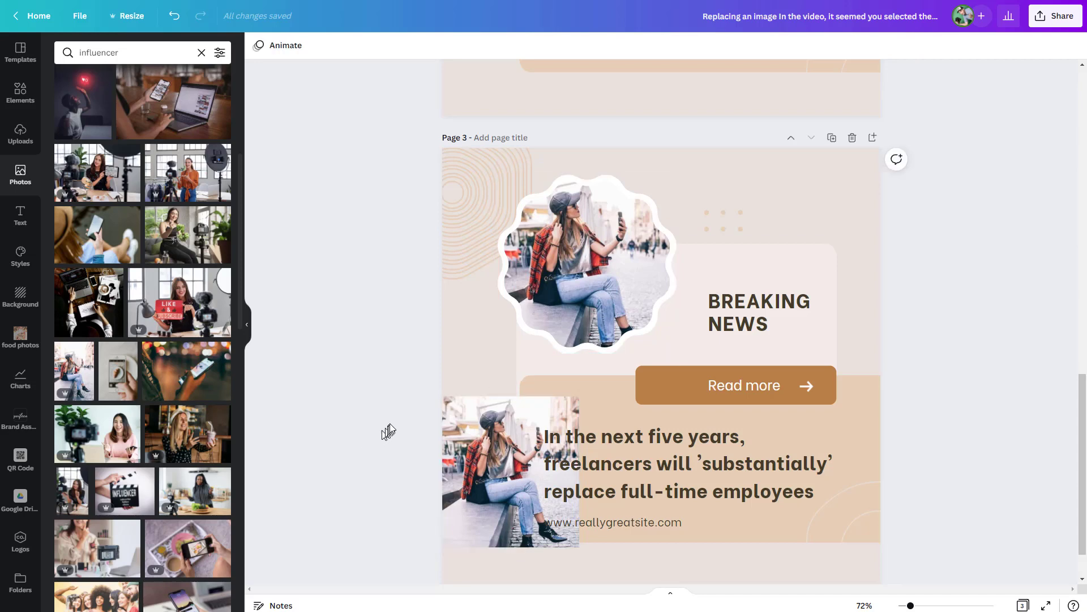
drag(110, 391, 474, 462)
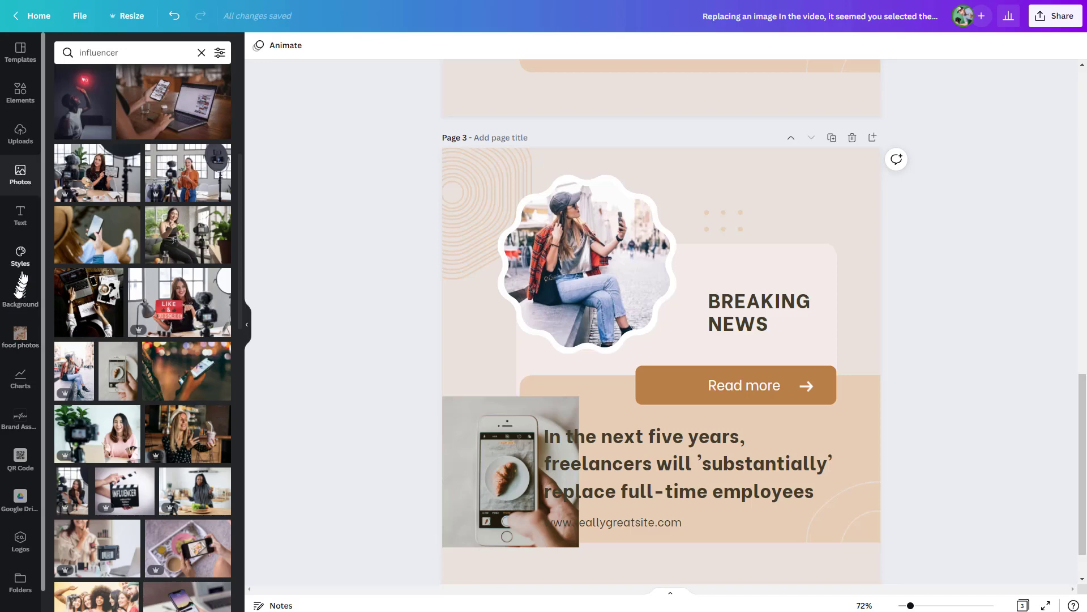
Examine the available frame shapes in the elements library, including the device, brush-stroke and triangle frames.
click(21, 94)
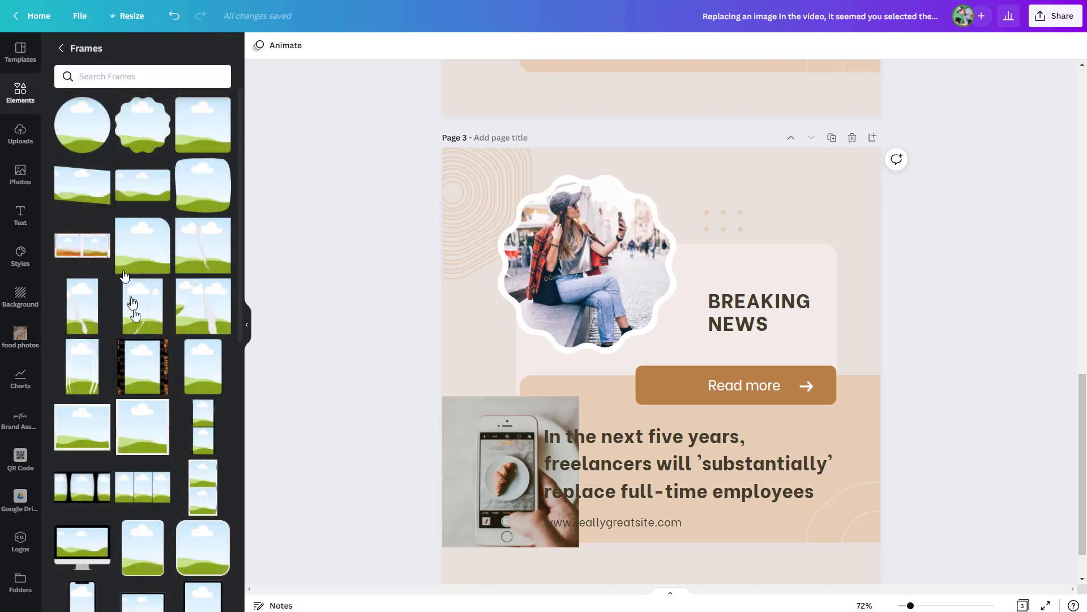
scroll(142, 493, down, 3)
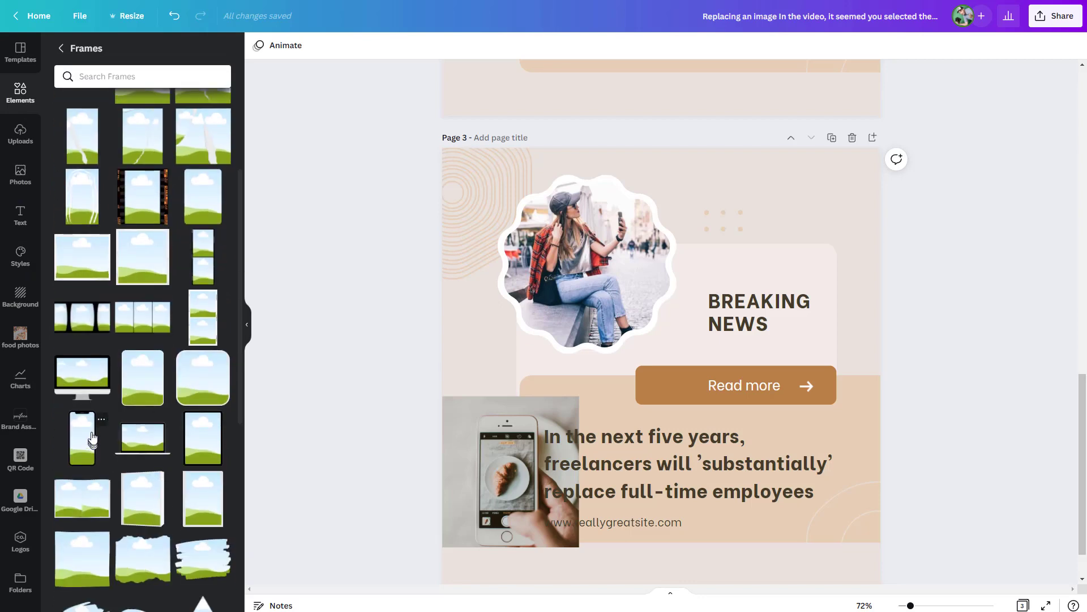
scroll(93, 437, down, 3)
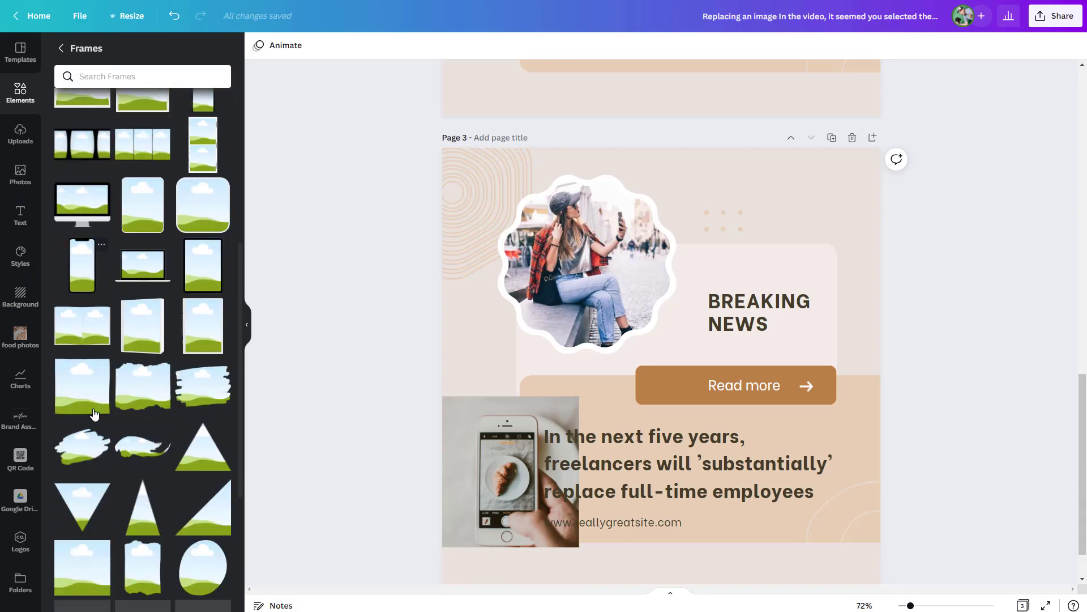
scroll(92, 412, up, 3)
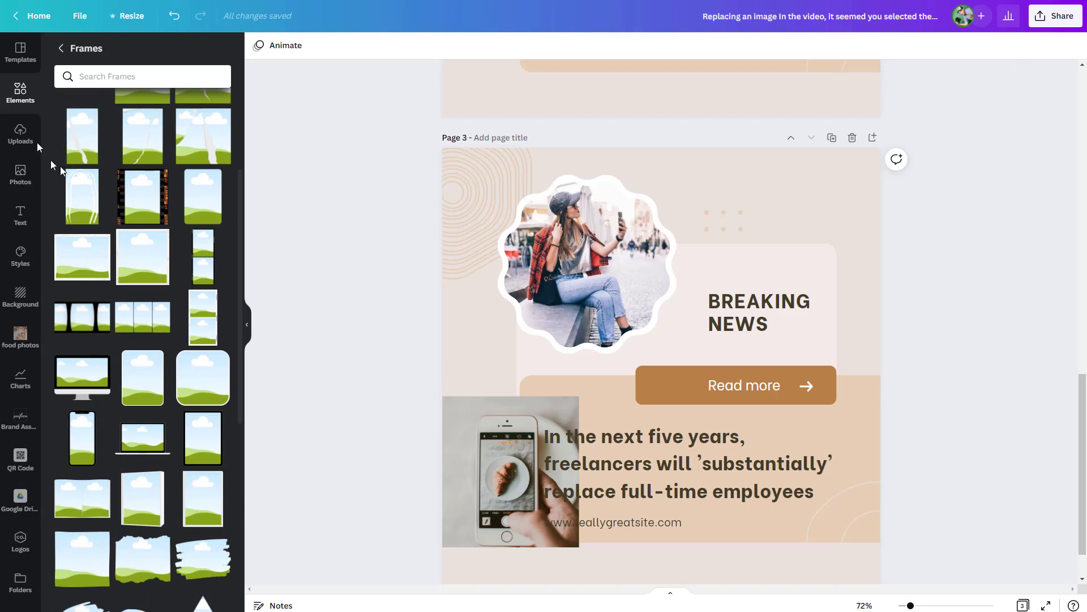
Add a fourth page and apply the "3 Easy Ways to Minimize Burn Out" phone template to it.
scroll(578, 453, down, 1)
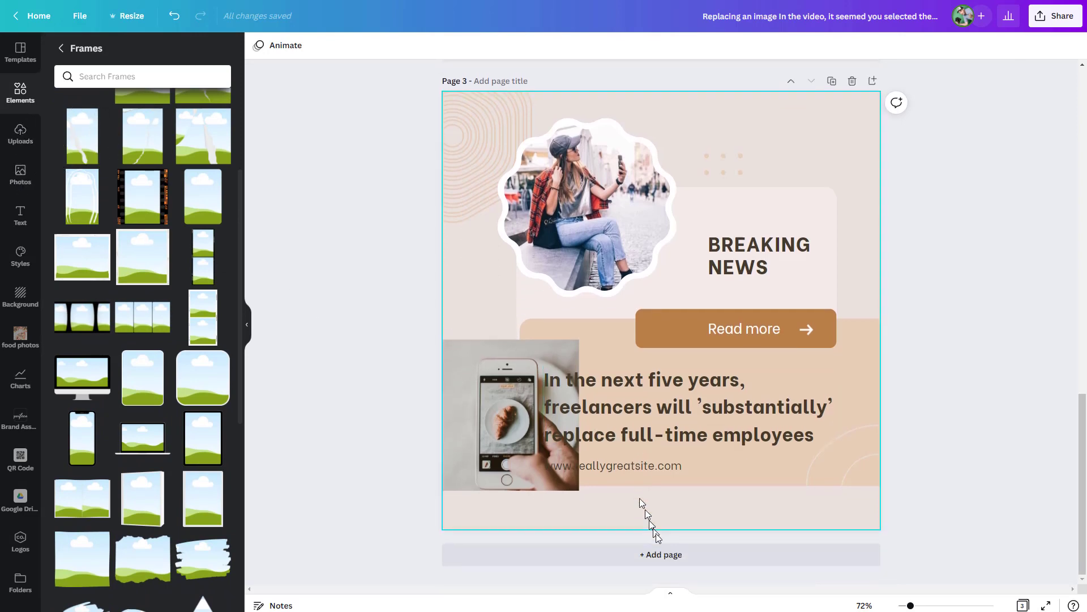
click(680, 560)
click(17, 52)
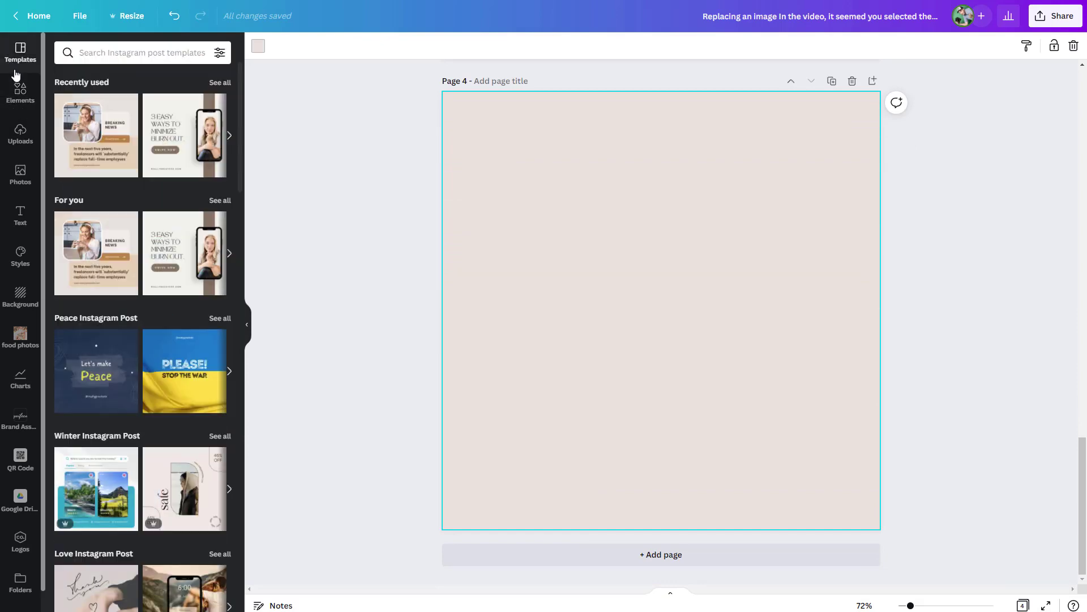
click(197, 134)
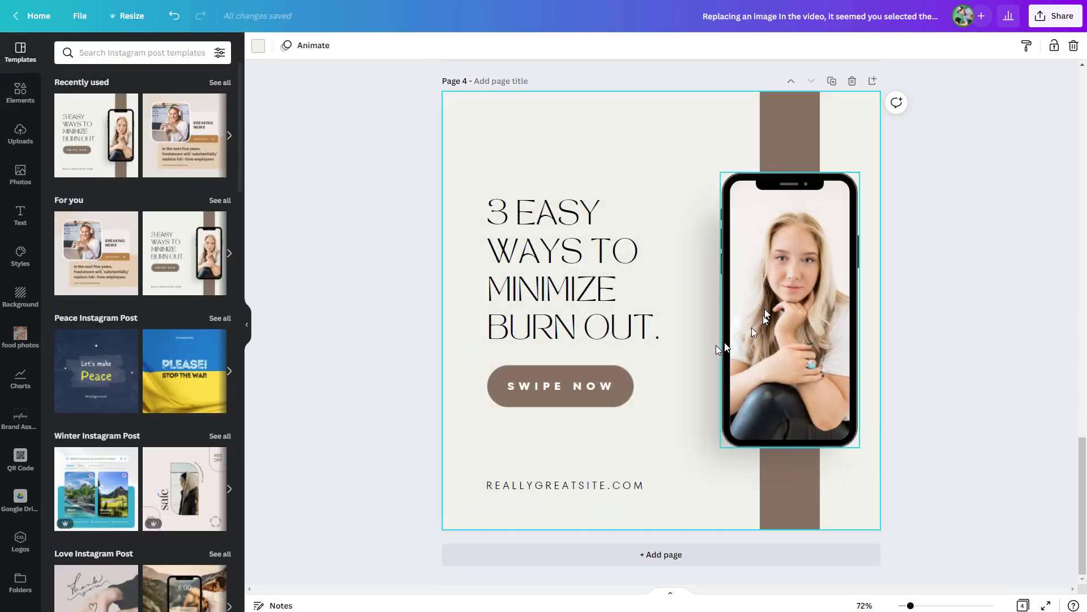
Detach the woman's photo from the phone frame on page 4 and drop it back into the frame.
click(776, 264)
right_click(770, 273)
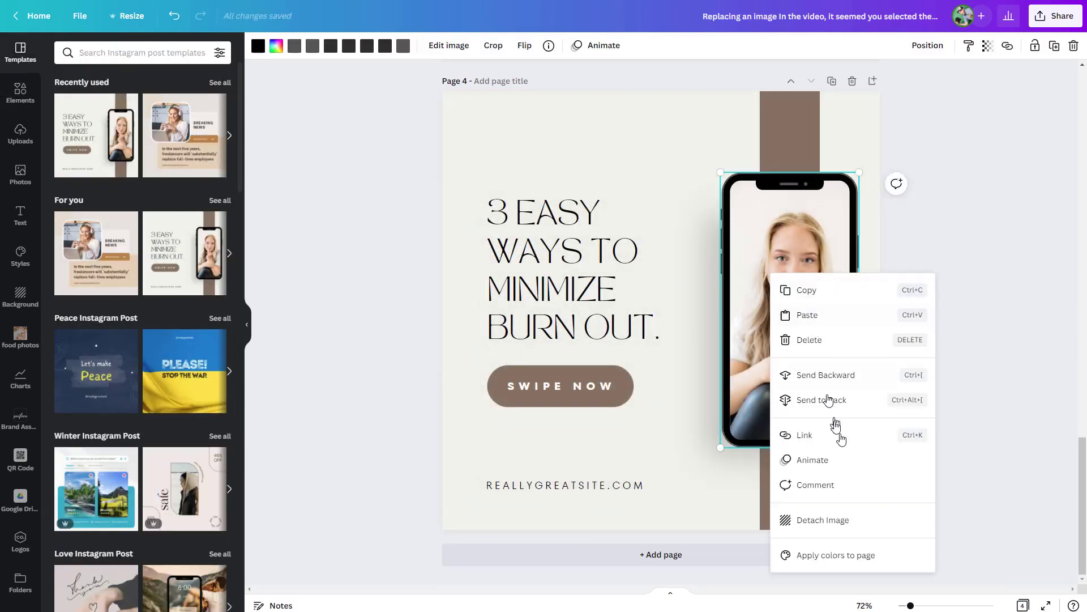
click(847, 518)
drag(657, 329, 757, 332)
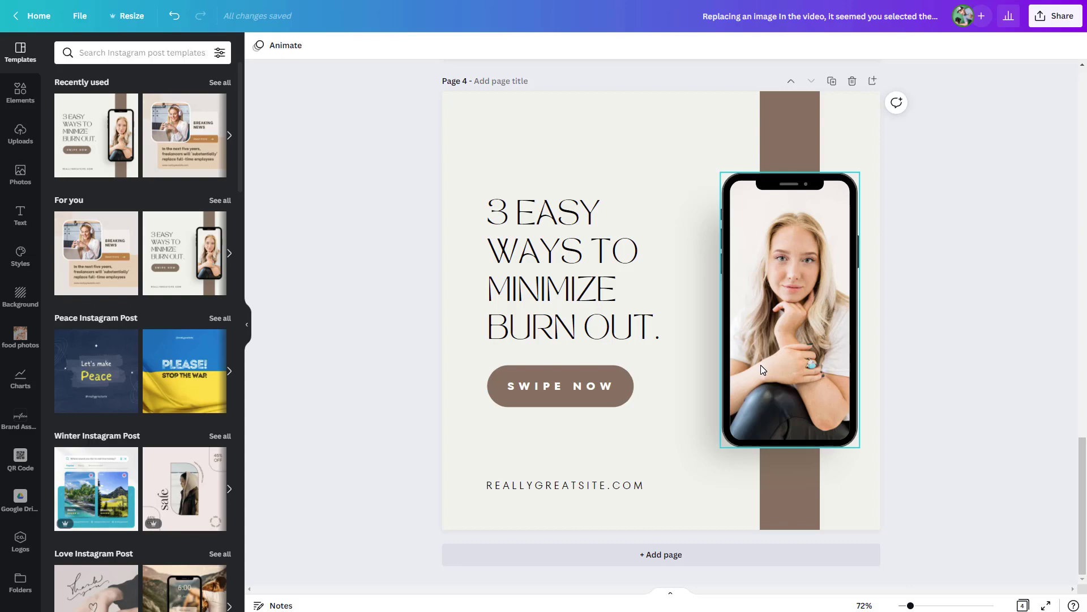
Go back to the "Replacing an image" question on page 1.
scroll(749, 368, up, 12)
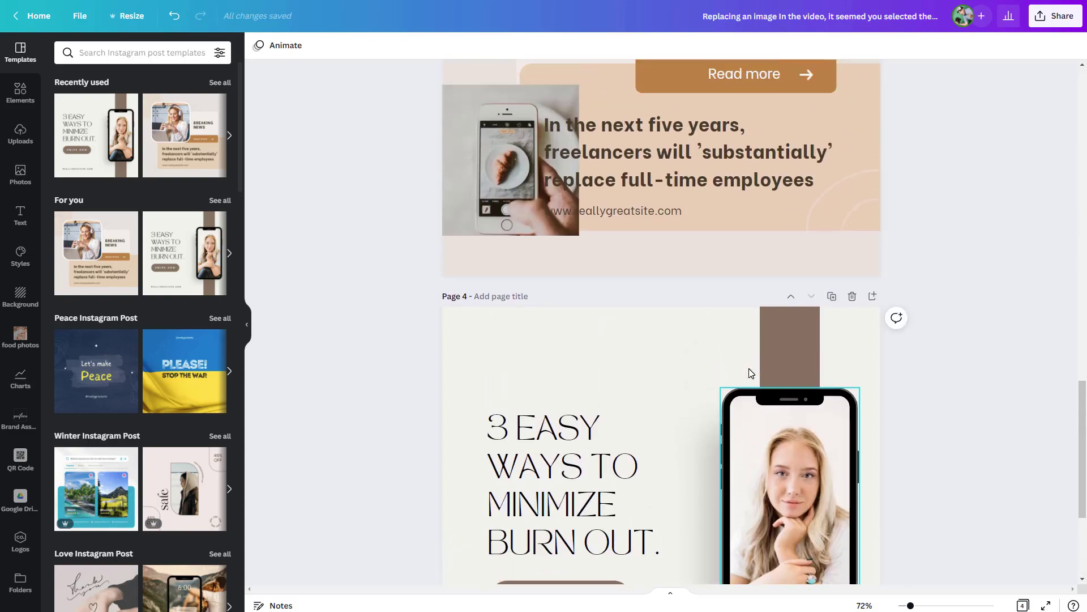
scroll(674, 402, up, 10)
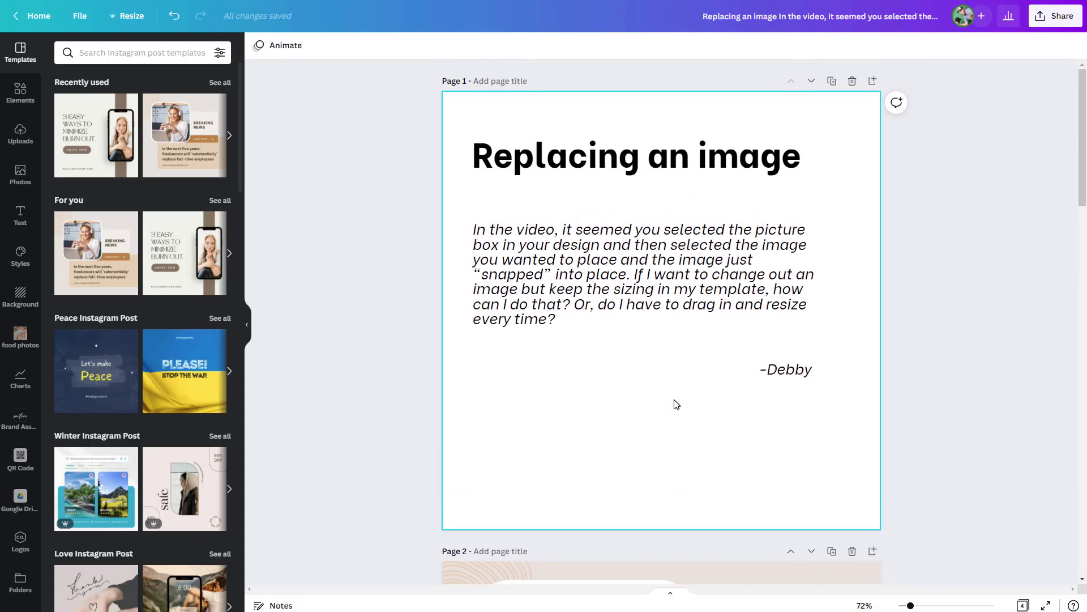